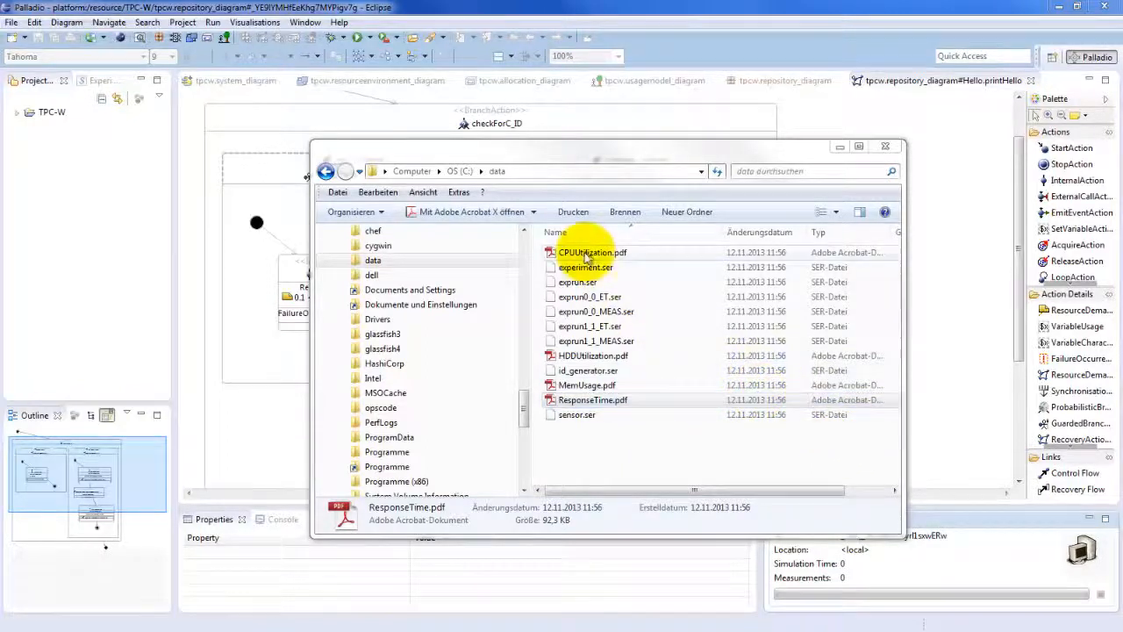
# Review the result files in the C:\data folder, switch to Eclipse and select the createString internal action in the newCustomer branch
pyautogui.moveTo(614, 433); pyautogui.dragTo(588, 263)
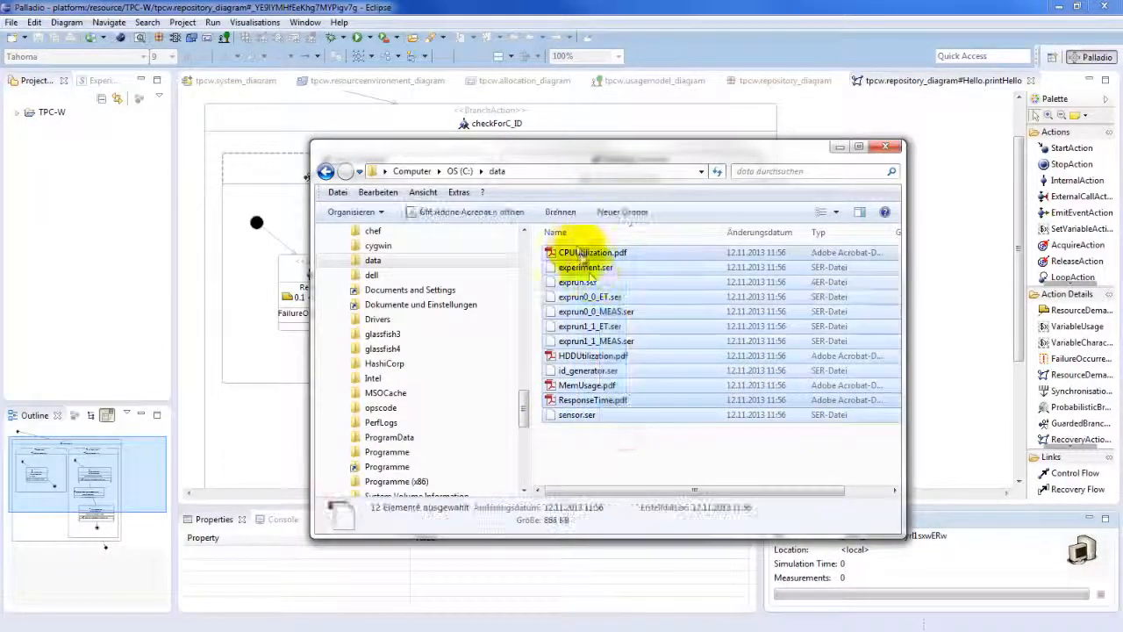
pyautogui.click(626, 450)
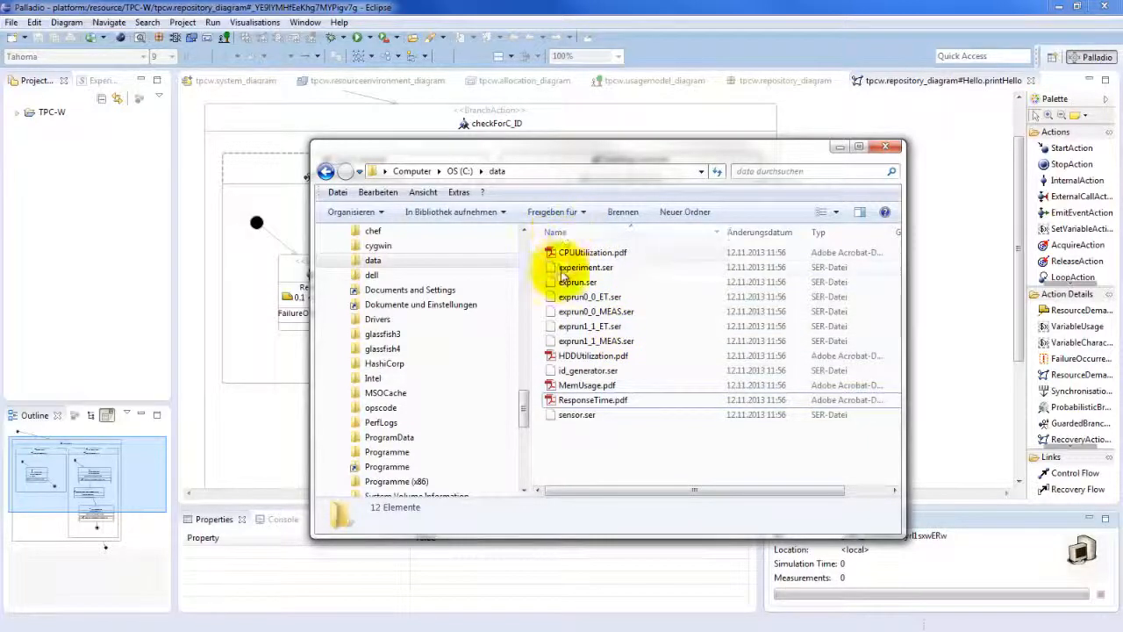
pyautogui.click(269, 321)
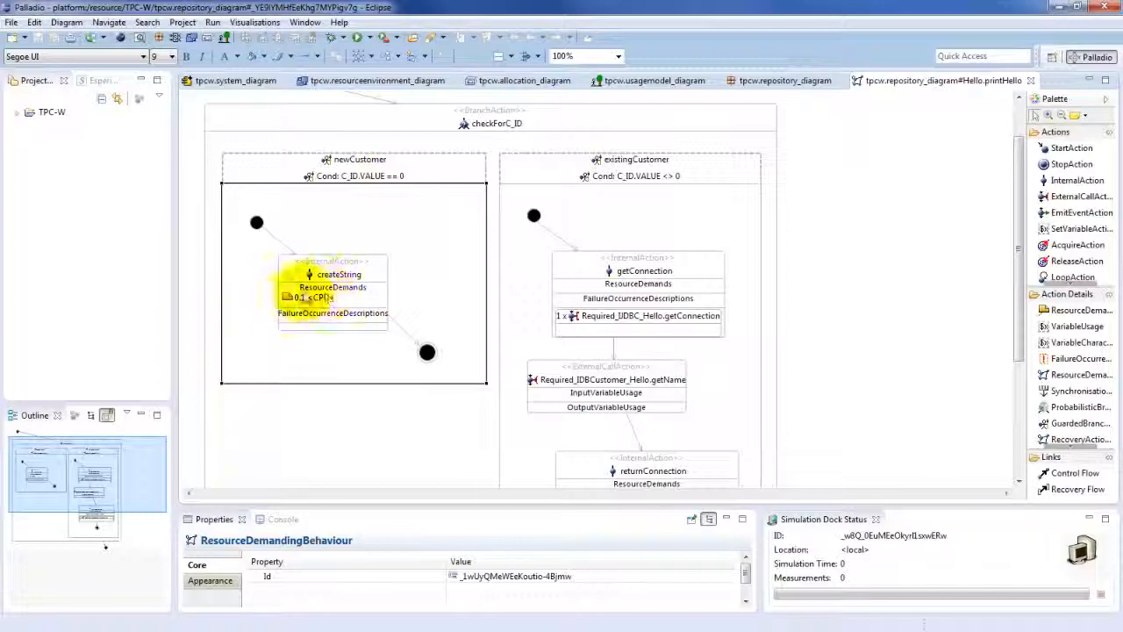
pyautogui.click(298, 298)
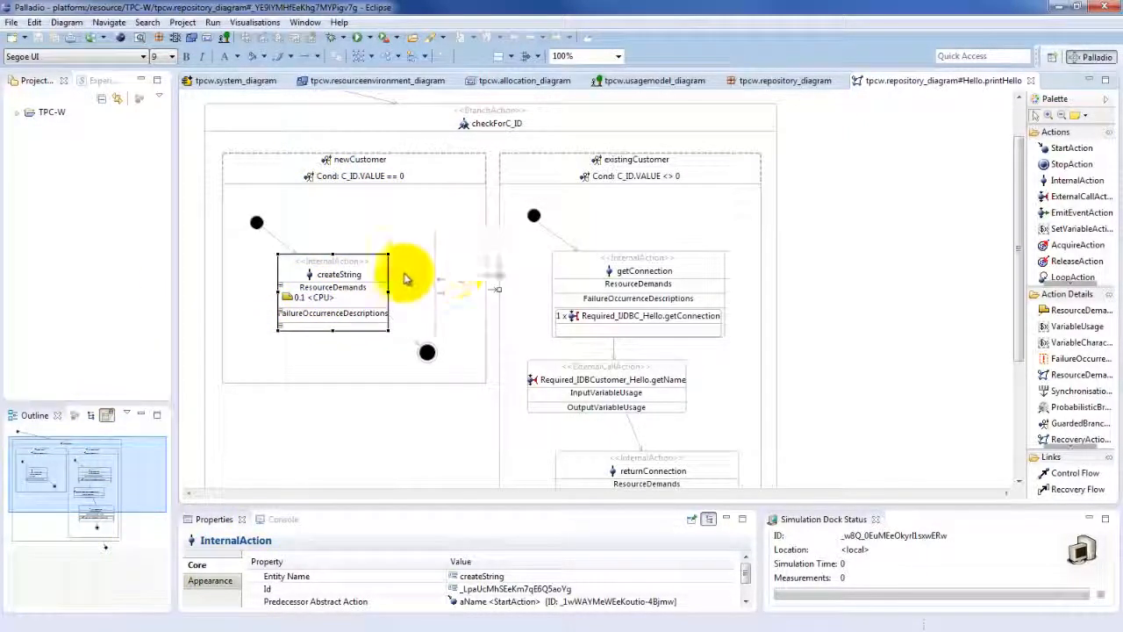
# Show the Experiments View and begin loading a datasource of type File Datasource
pyautogui.click(102, 83)
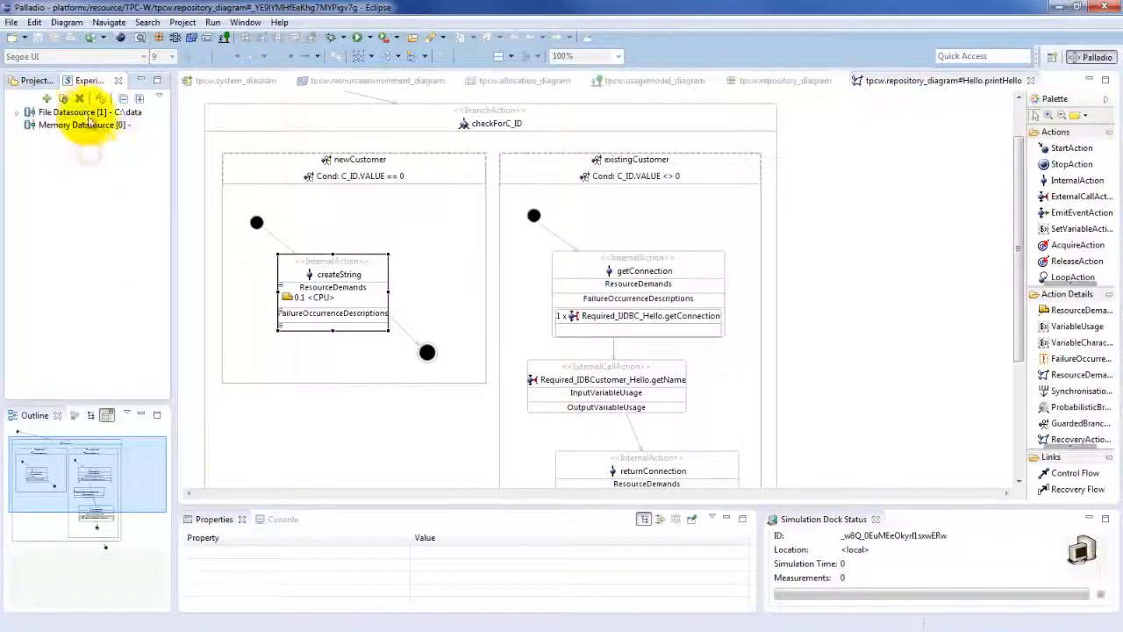
pyautogui.click(100, 100)
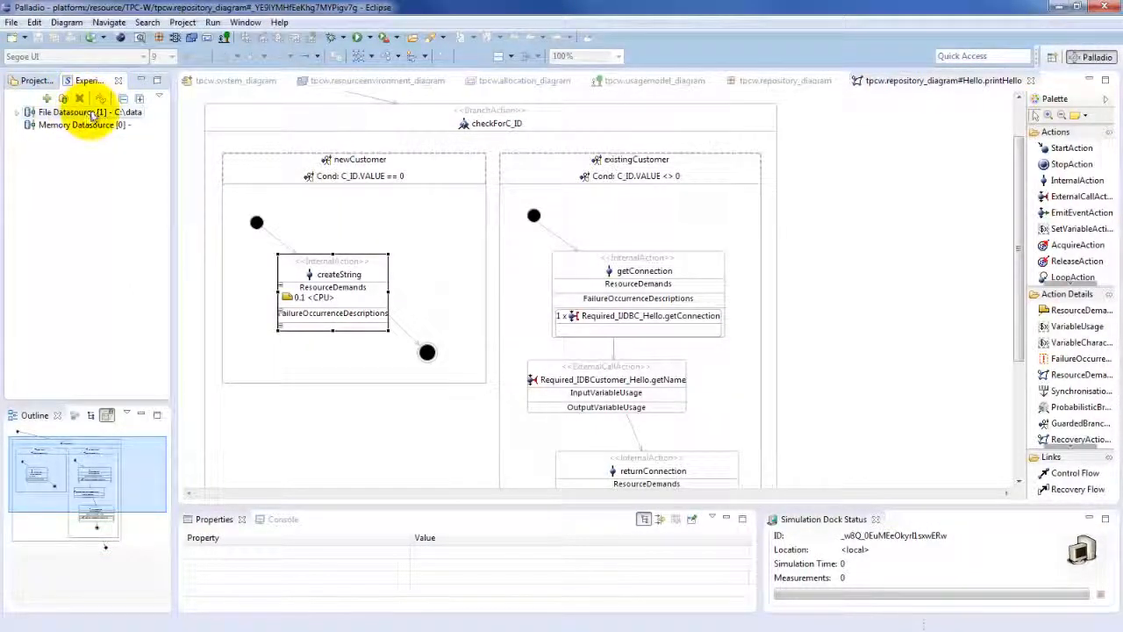
pyautogui.click(64, 99)
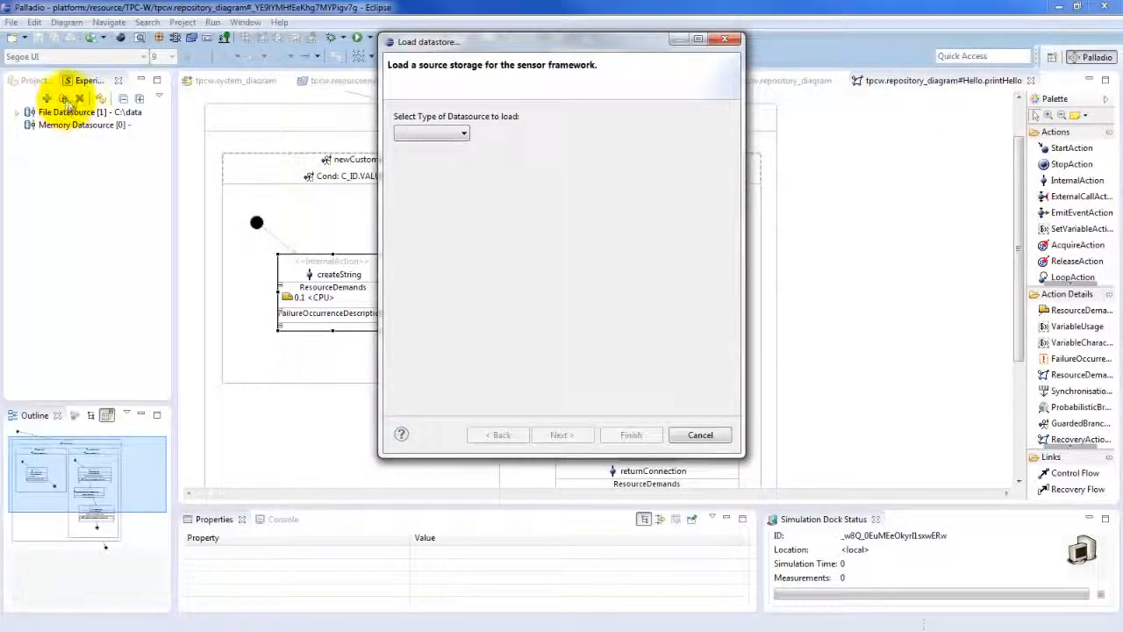
pyautogui.click(441, 137)
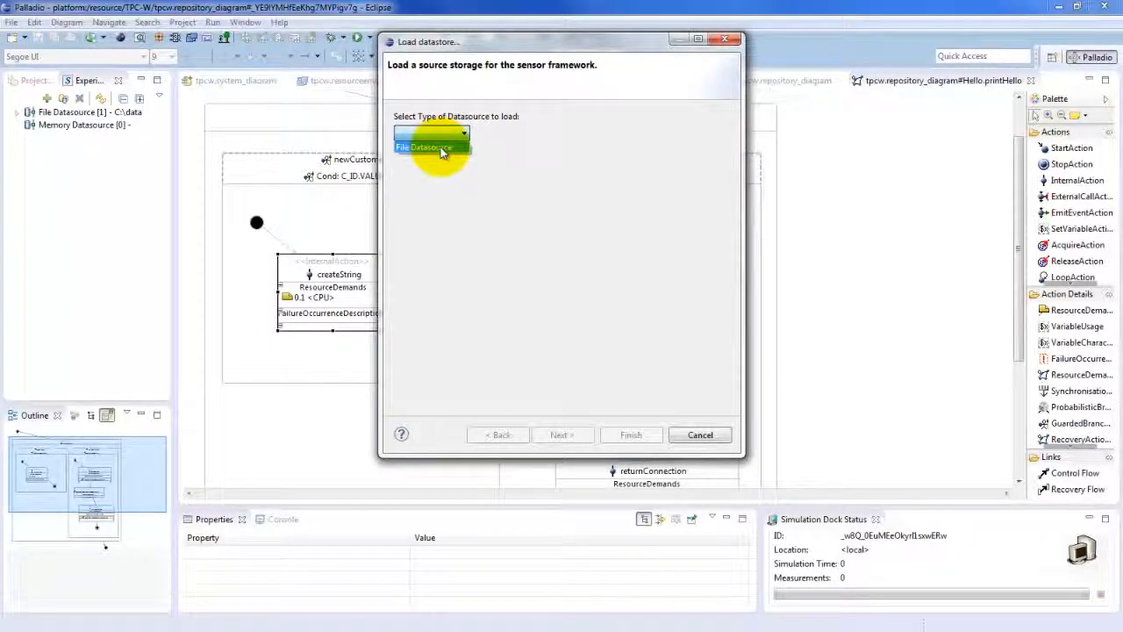
pyautogui.click(441, 149)
pyautogui.click(584, 438)
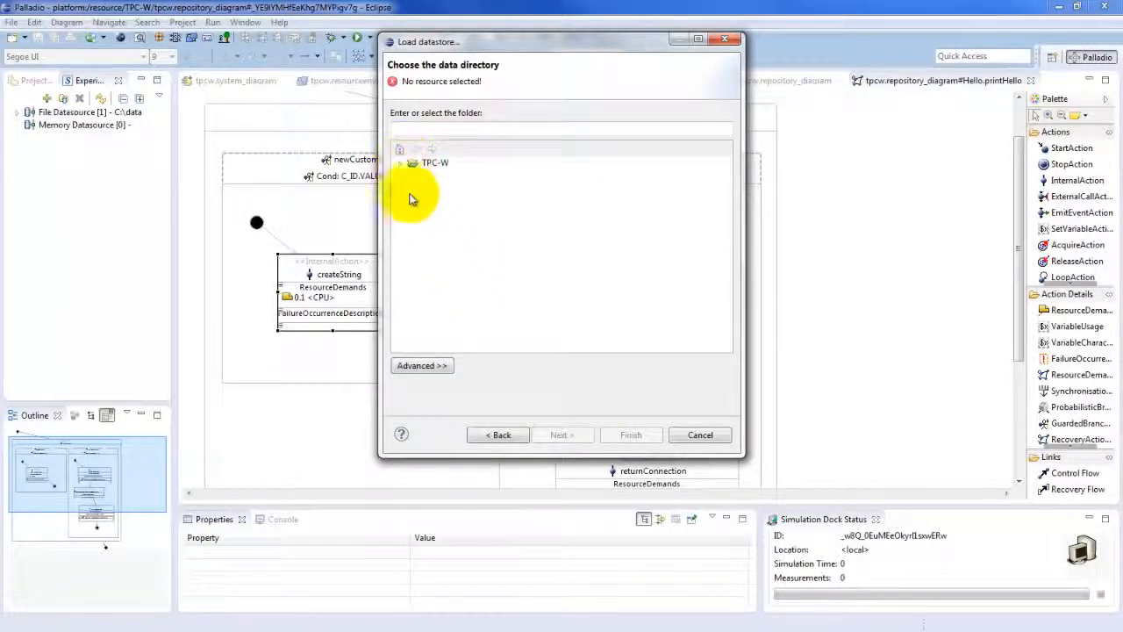
# Link the datasource to the file system folder C:\data and finish loading it
pyautogui.click(425, 366)
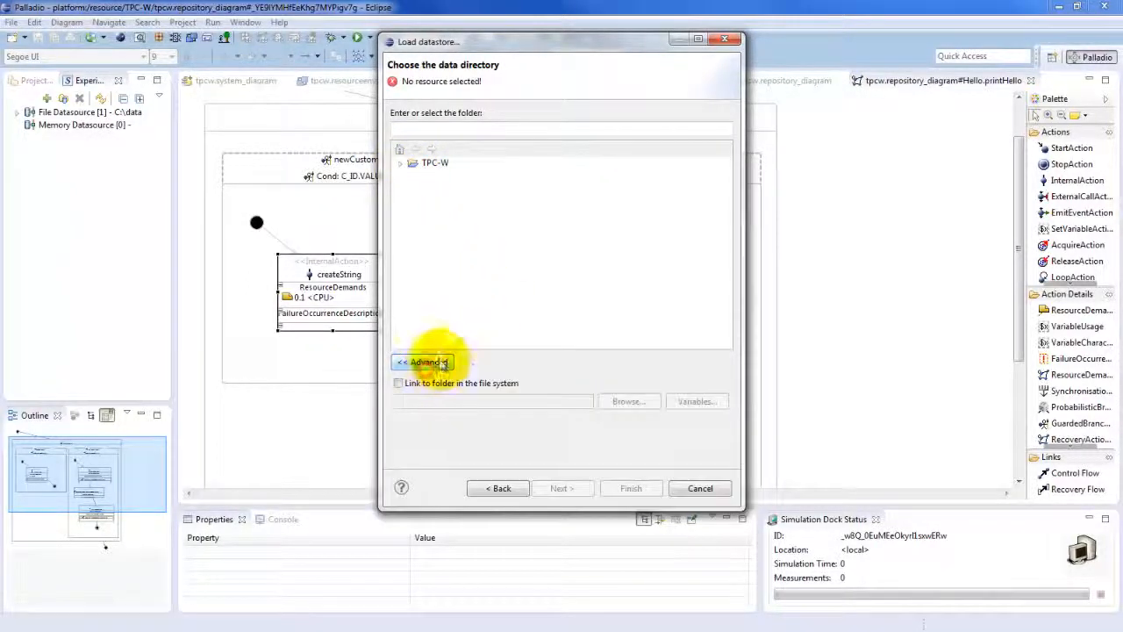
pyautogui.click(488, 384)
pyautogui.click(630, 402)
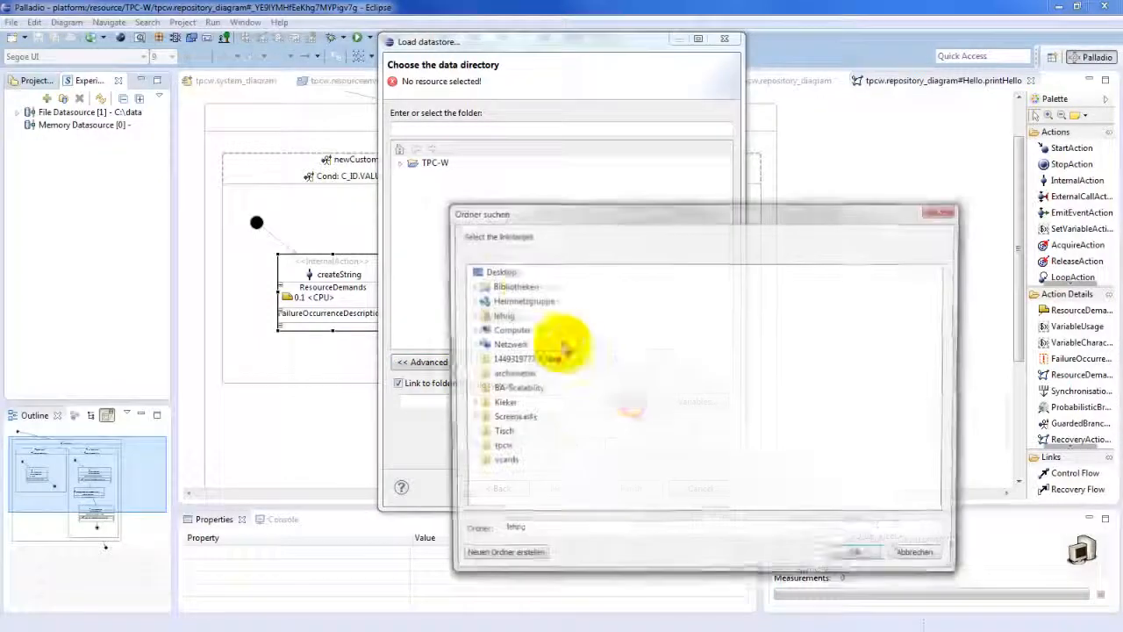
pyautogui.click(471, 331)
pyautogui.click(476, 344)
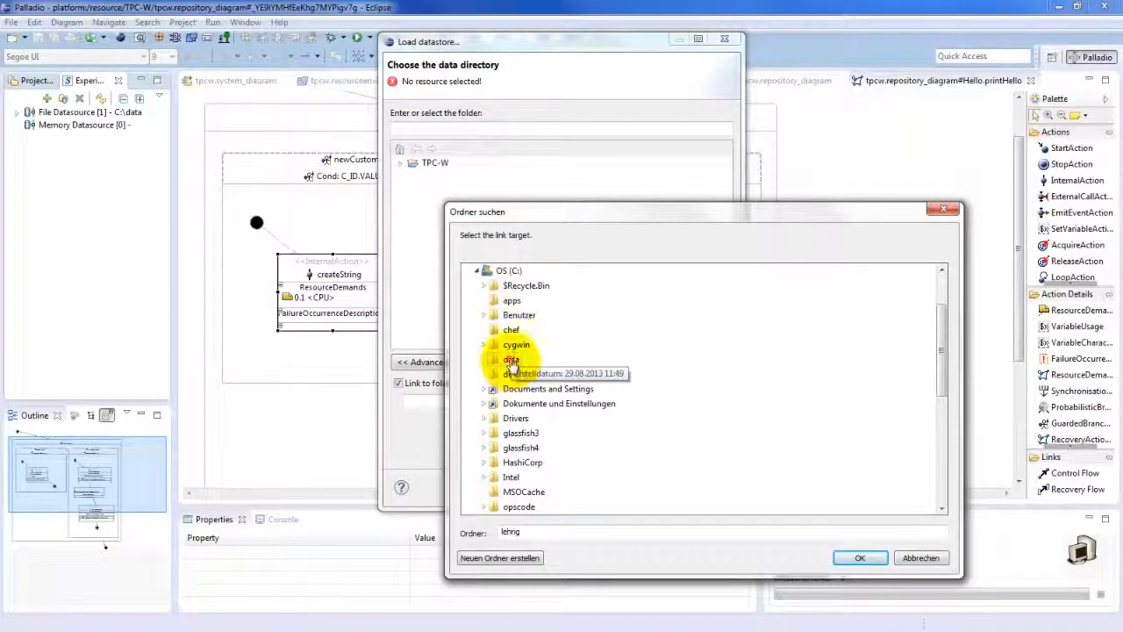
pyautogui.click(512, 361)
pyautogui.click(846, 560)
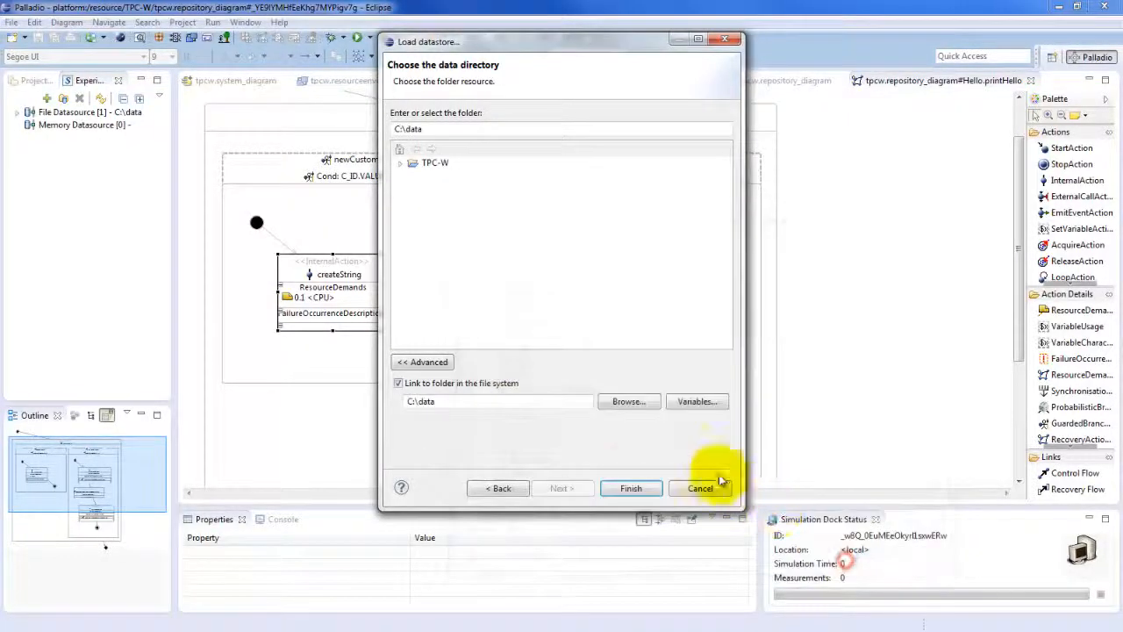
pyautogui.click(634, 489)
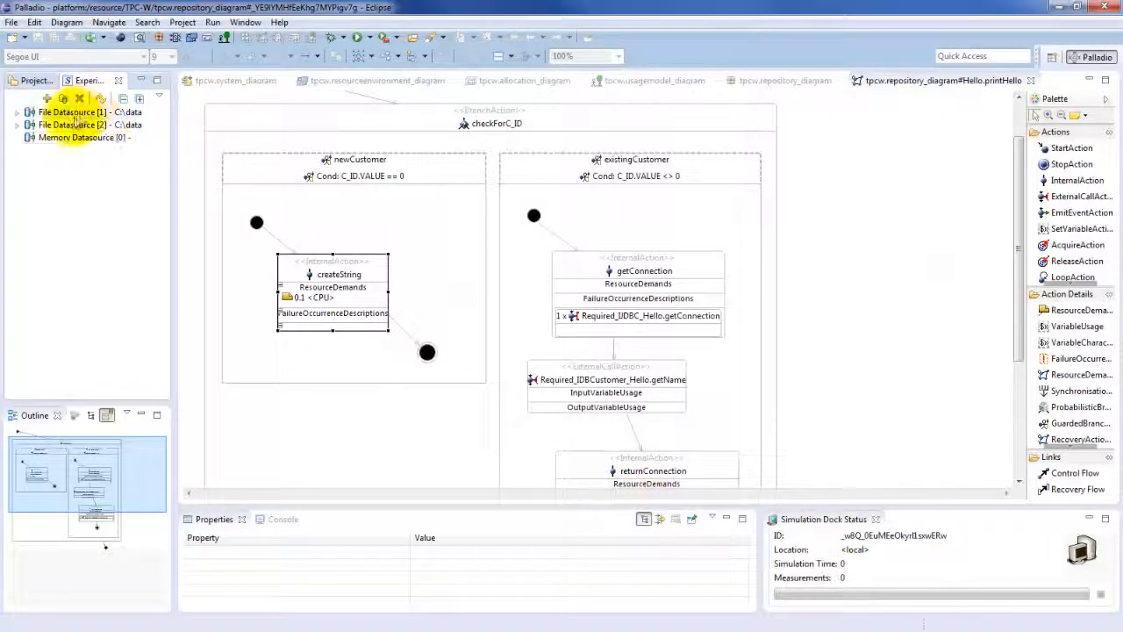
# Expand the newly loaded file datasource down to the experiment runs of its second ProtoCom experiment
pyautogui.click(17, 125)
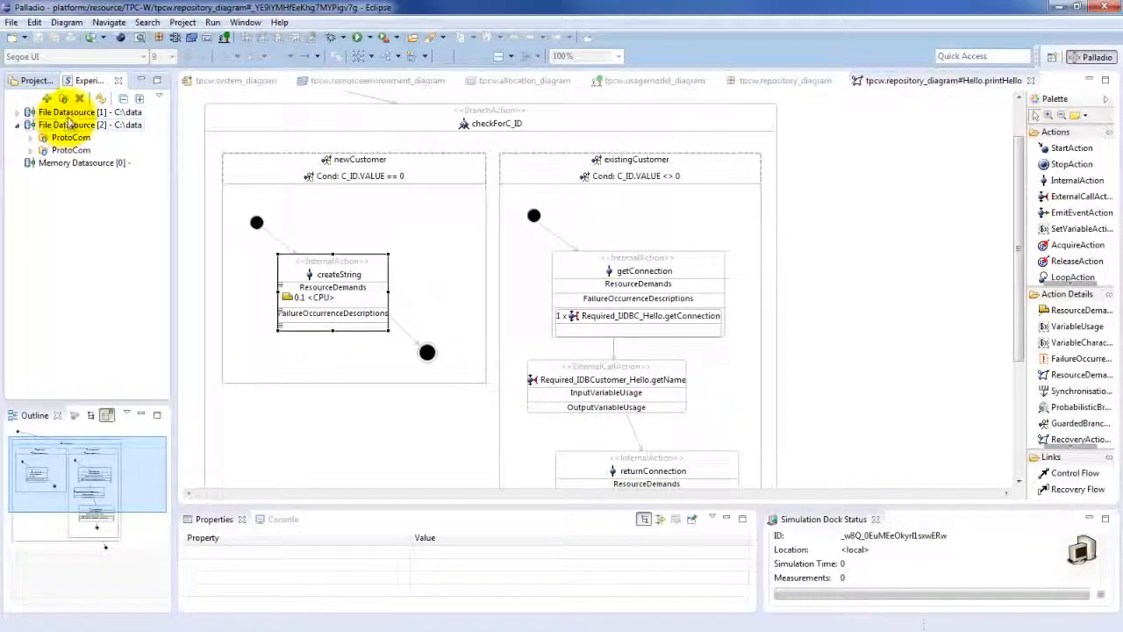
pyautogui.click(55, 113)
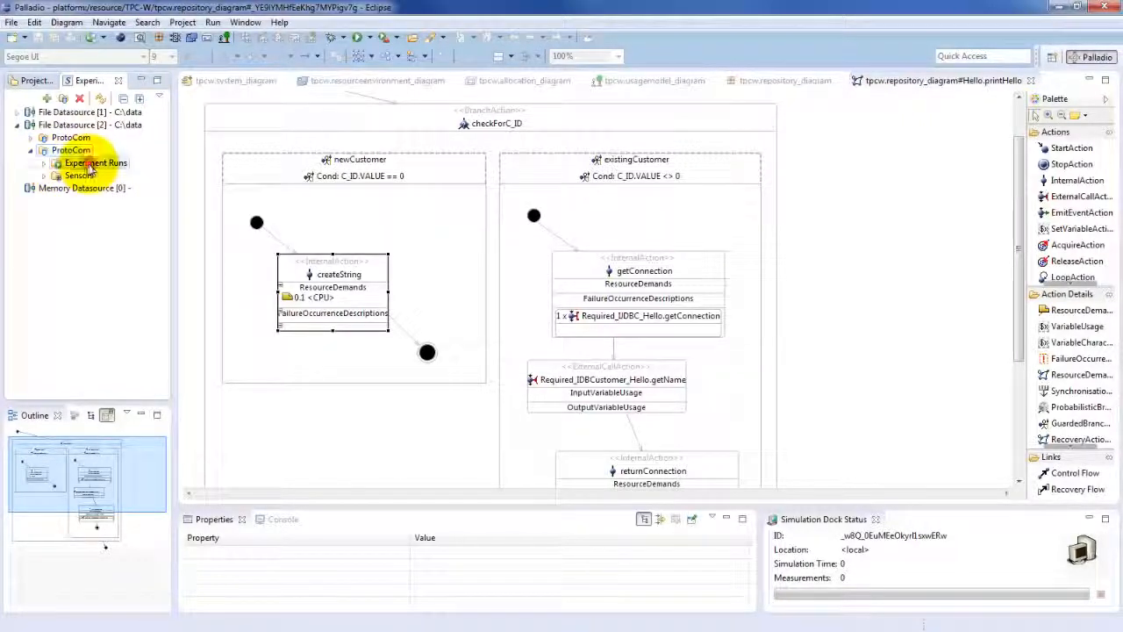
pyautogui.click(90, 165)
pyautogui.click(44, 164)
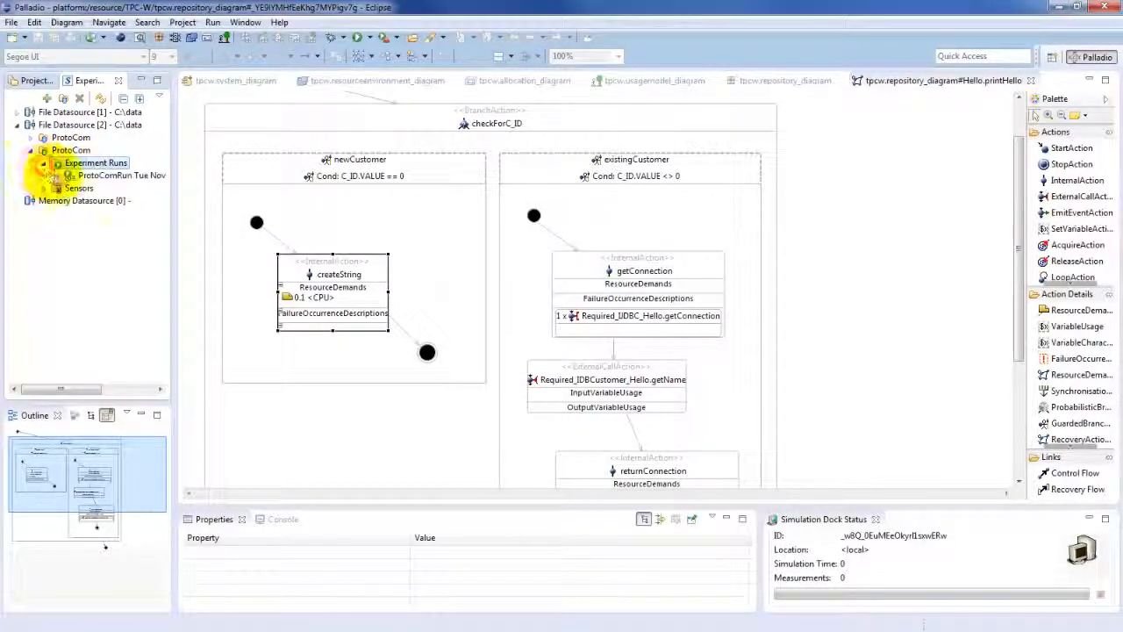
# Widen the Experiments View, expand the ProtoComRun and read the full name of its MethodID sensor
pyautogui.moveTo(175, 194); pyautogui.dragTo(282, 188)
pyautogui.click(208, 178)
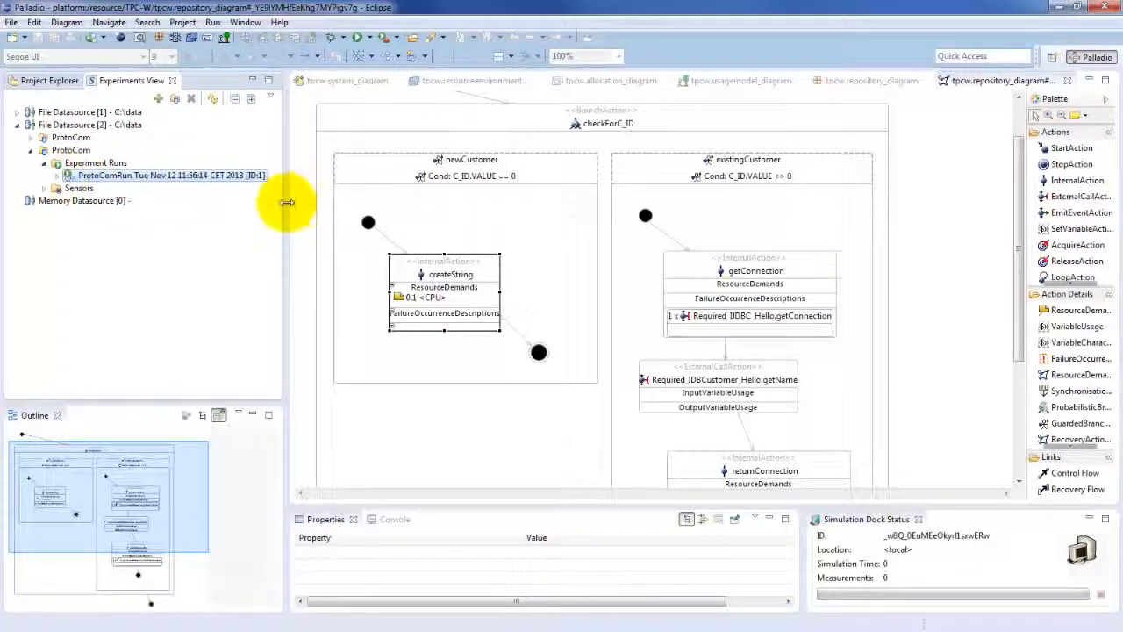
pyautogui.click(57, 176)
pyautogui.click(98, 188)
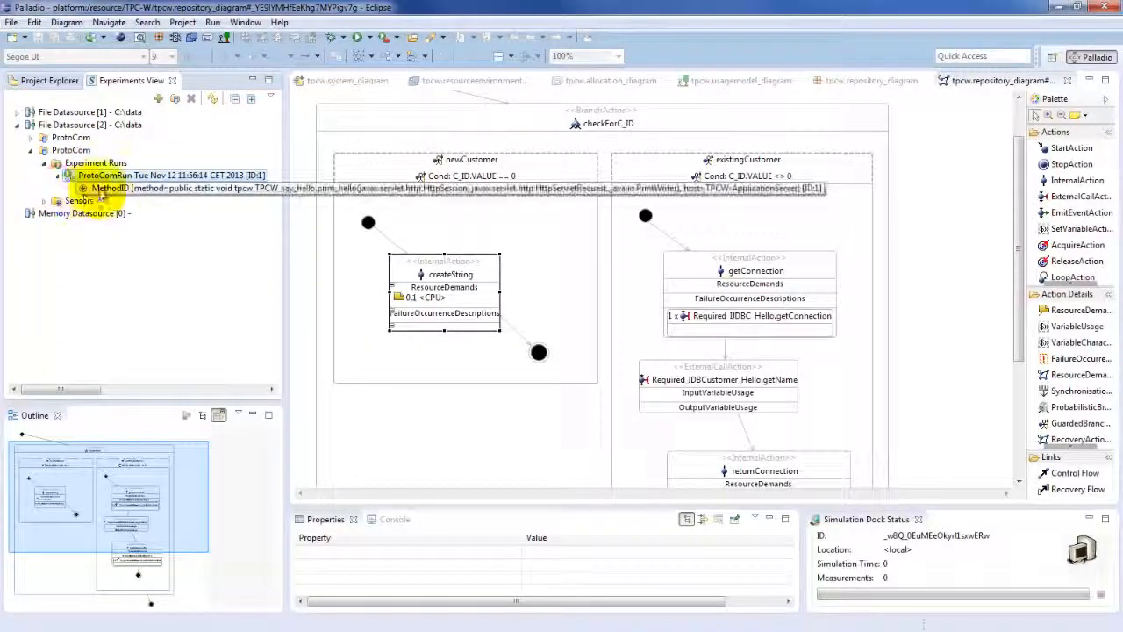
pyautogui.moveTo(81, 389); pyautogui.dragTo(84, 389)
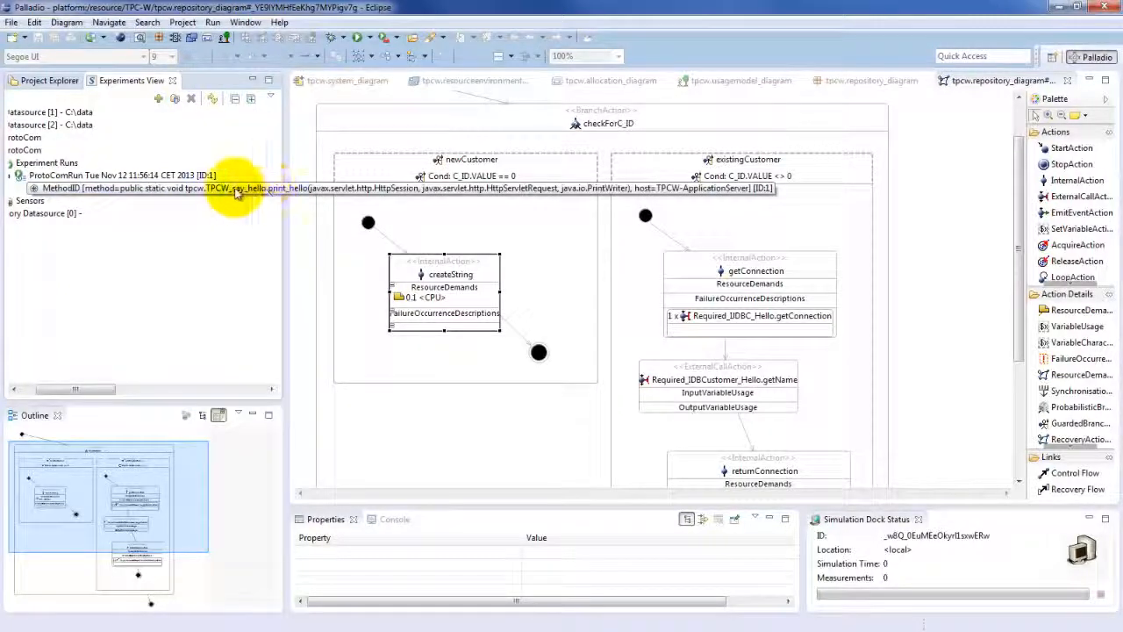
pyautogui.moveTo(97, 390); pyautogui.dragTo(84, 389)
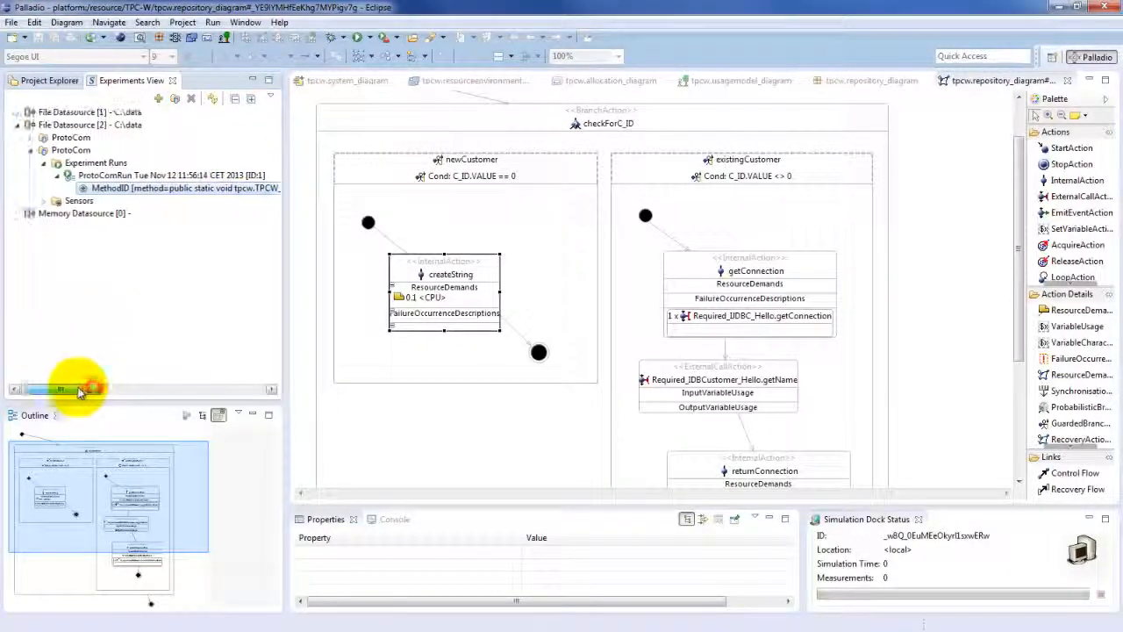
# Open the MethodID sensor's measurements as a JFreeChart Response Time TimeSeries report
pyautogui.doubleClick(109, 187)
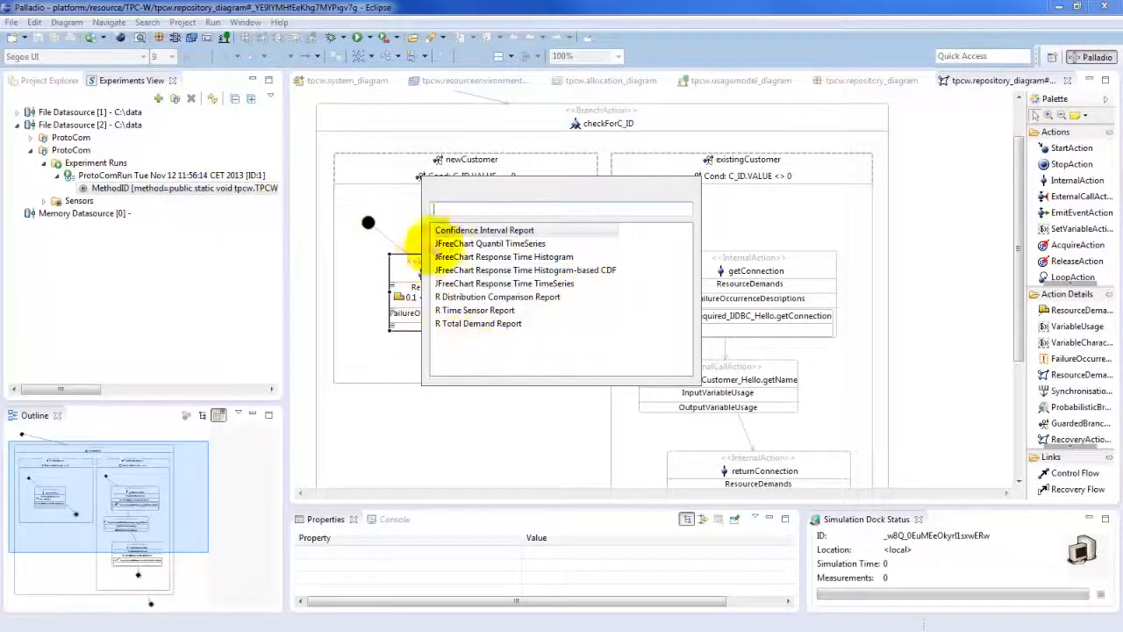
pyautogui.click(546, 231)
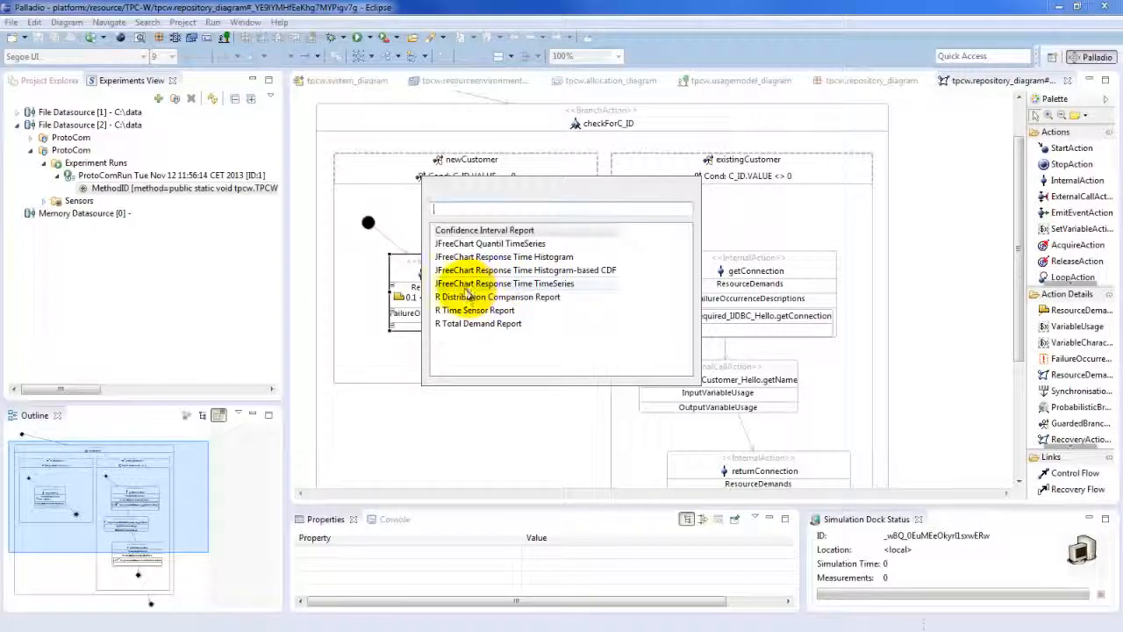
pyautogui.click(529, 288)
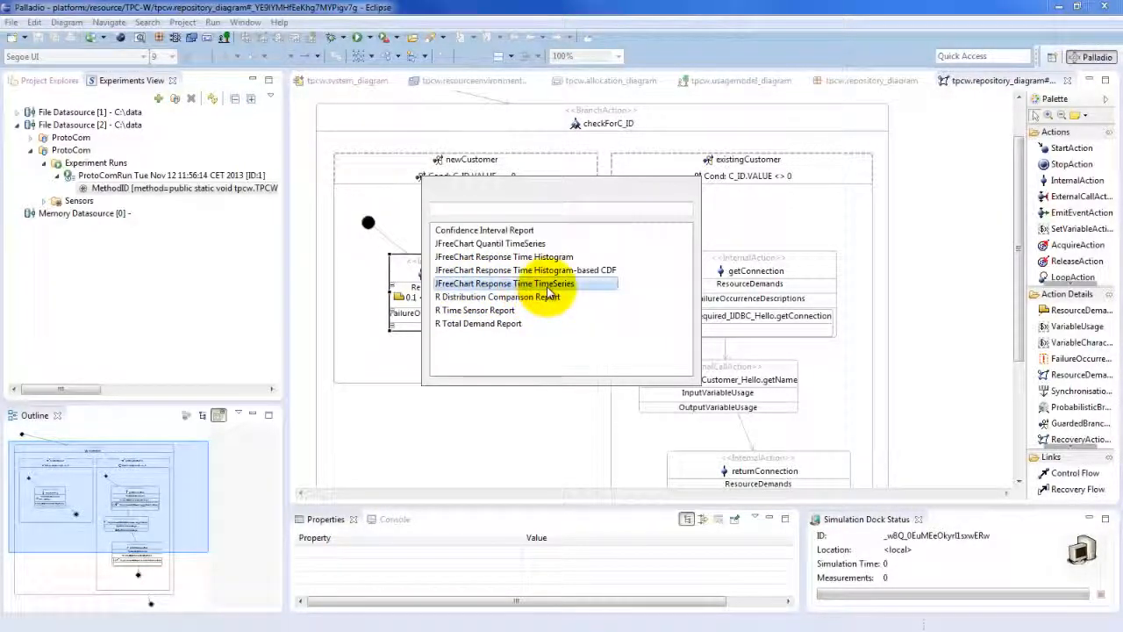
pyautogui.doubleClick(548, 284)
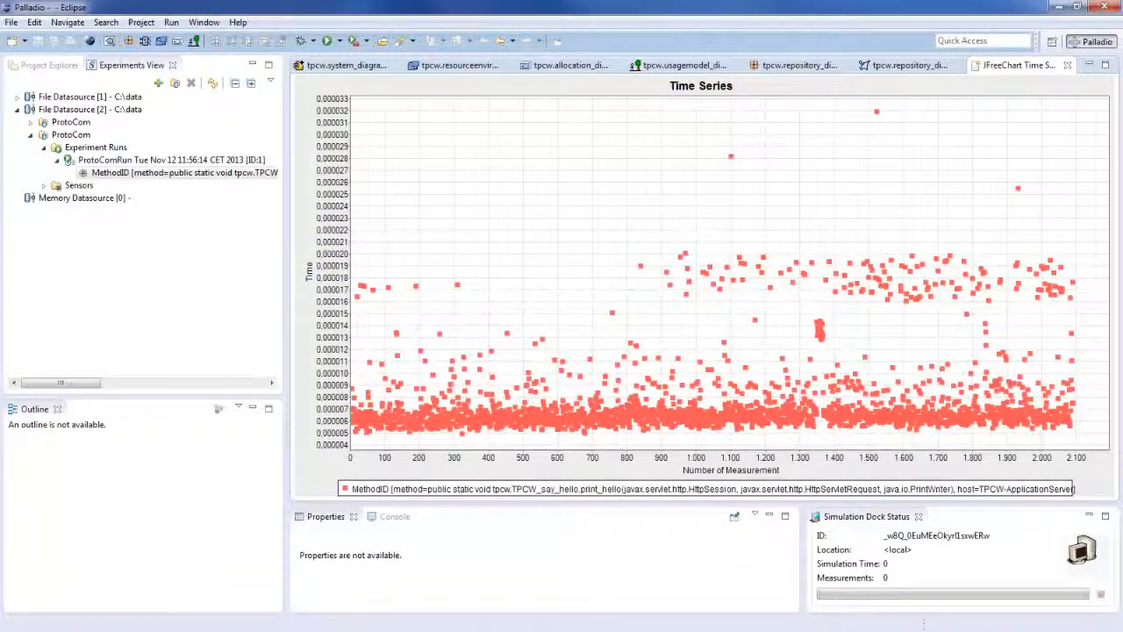
# Switch to the Explorer window showing C:\data and open ResponseTime.pdf
pyautogui.hotkey('alt', 'Tab')
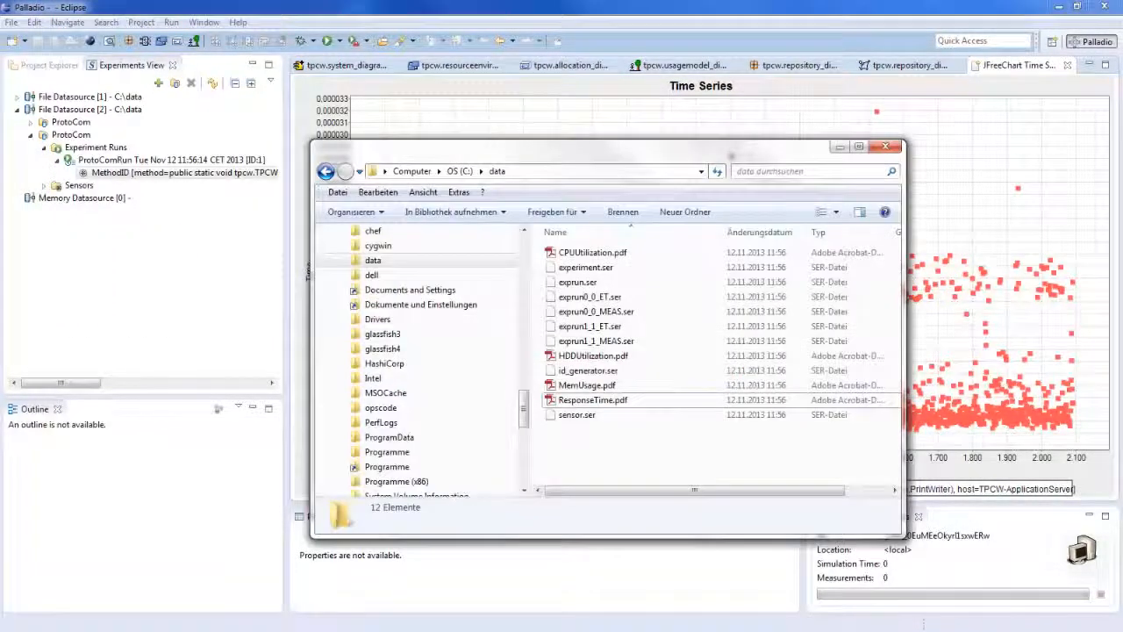
pyautogui.click(603, 402)
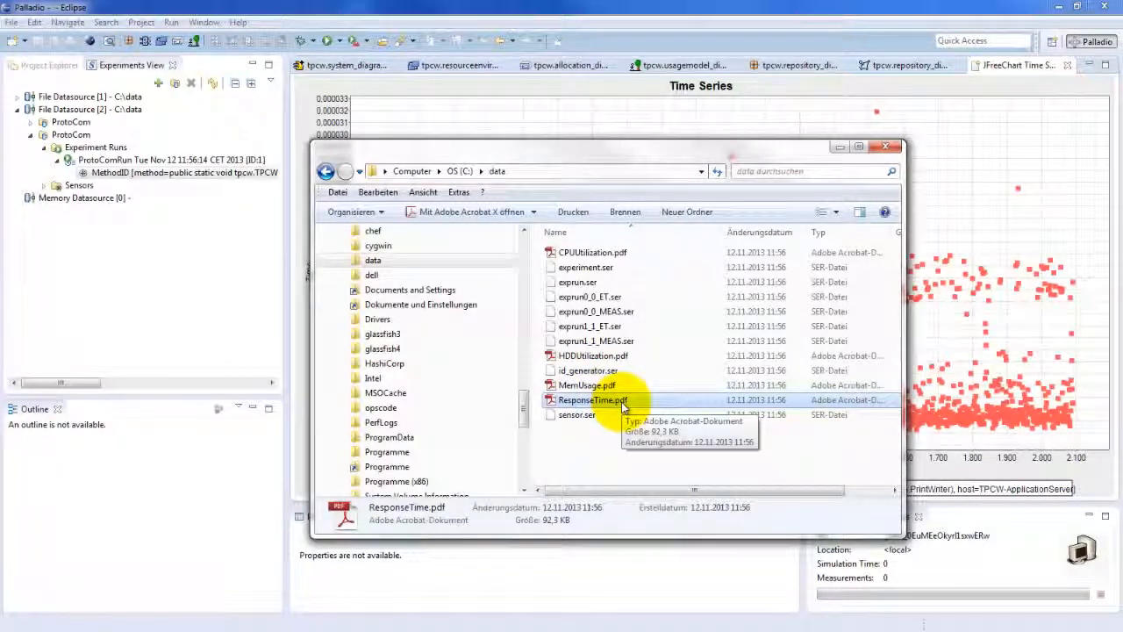
pyautogui.doubleClick(593, 400)
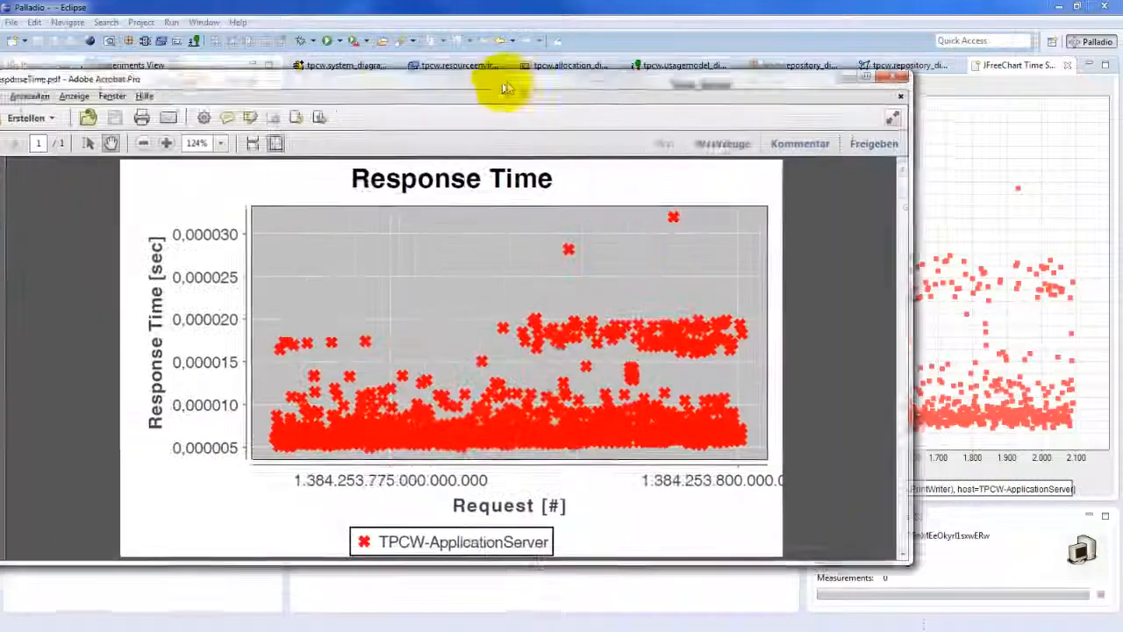
# Shrink and move the ResponseTime.pdf window to compare its plot with the time series chart, and close the PDF
pyautogui.moveTo(507, 80); pyautogui.dragTo(605, 57)
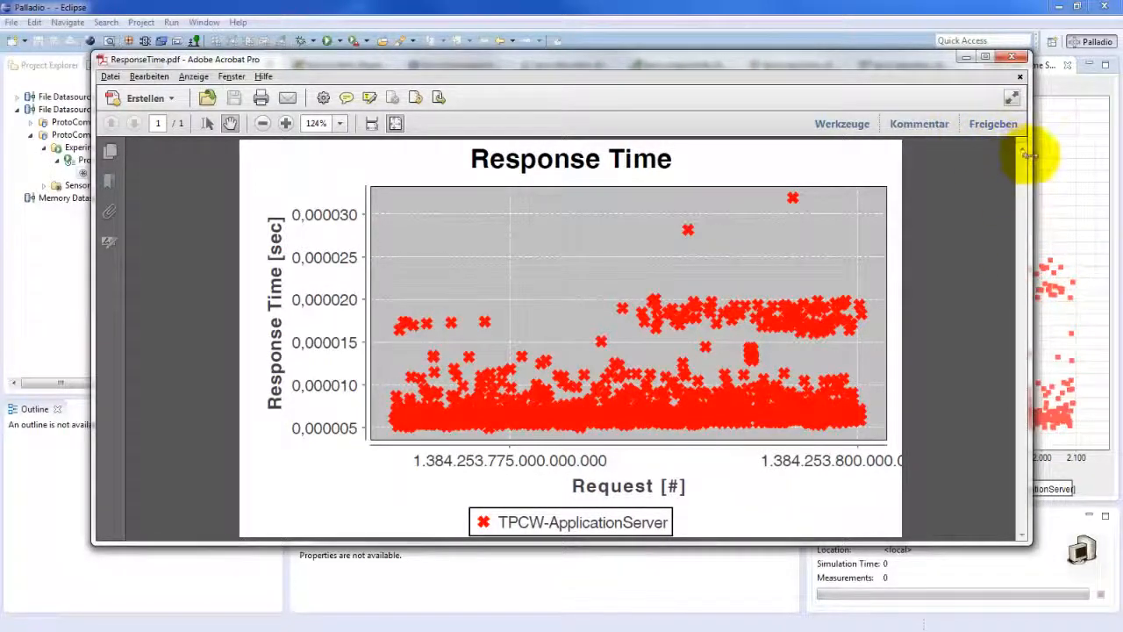
pyautogui.moveTo(1028, 155); pyautogui.dragTo(814, 212)
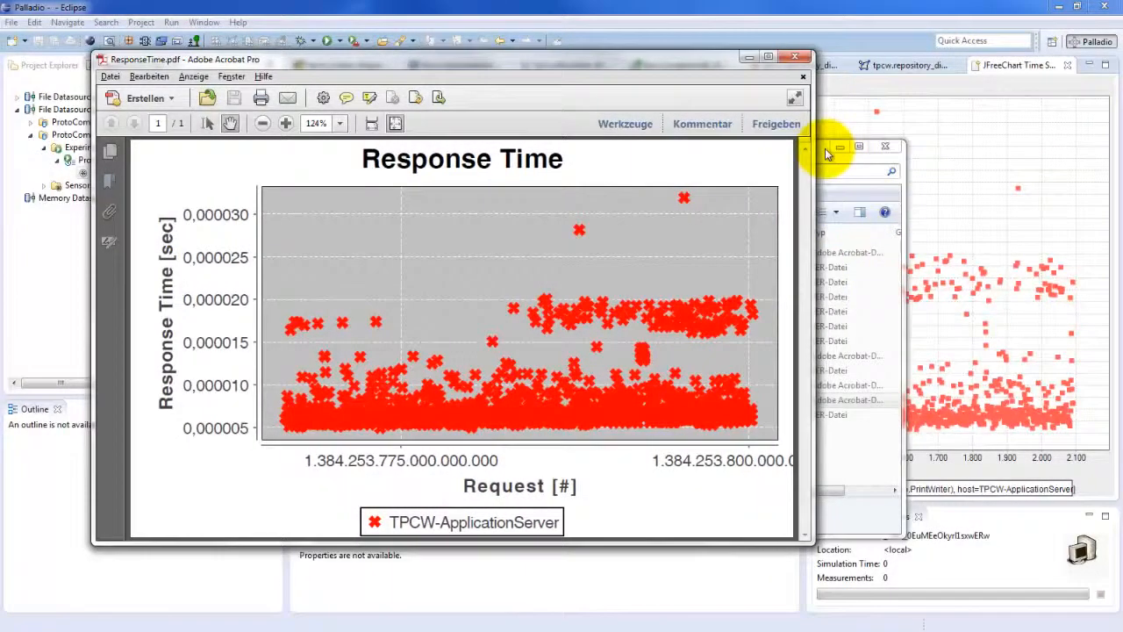
pyautogui.moveTo(827, 153); pyautogui.dragTo(0, 164)
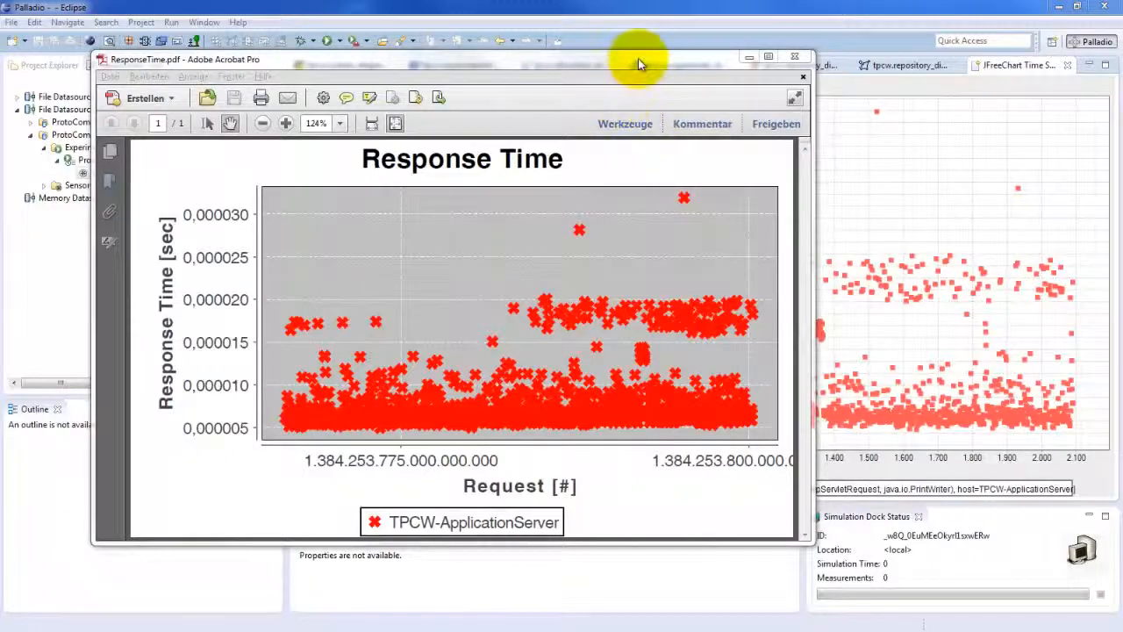
pyautogui.moveTo(638, 63); pyautogui.dragTo(775, 86)
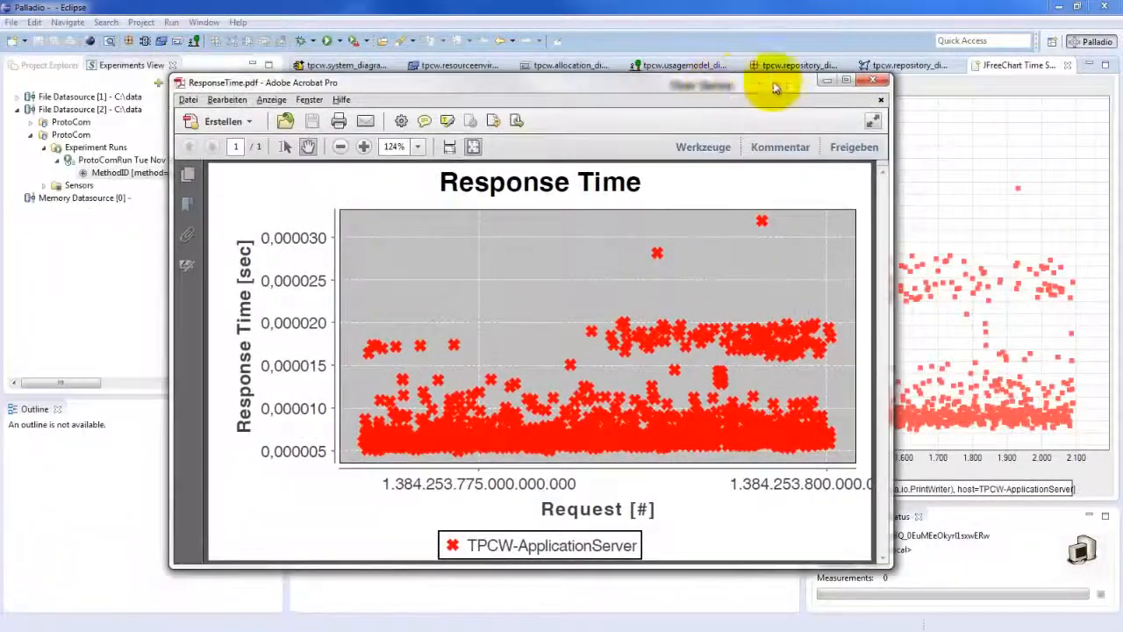
pyautogui.click(872, 80)
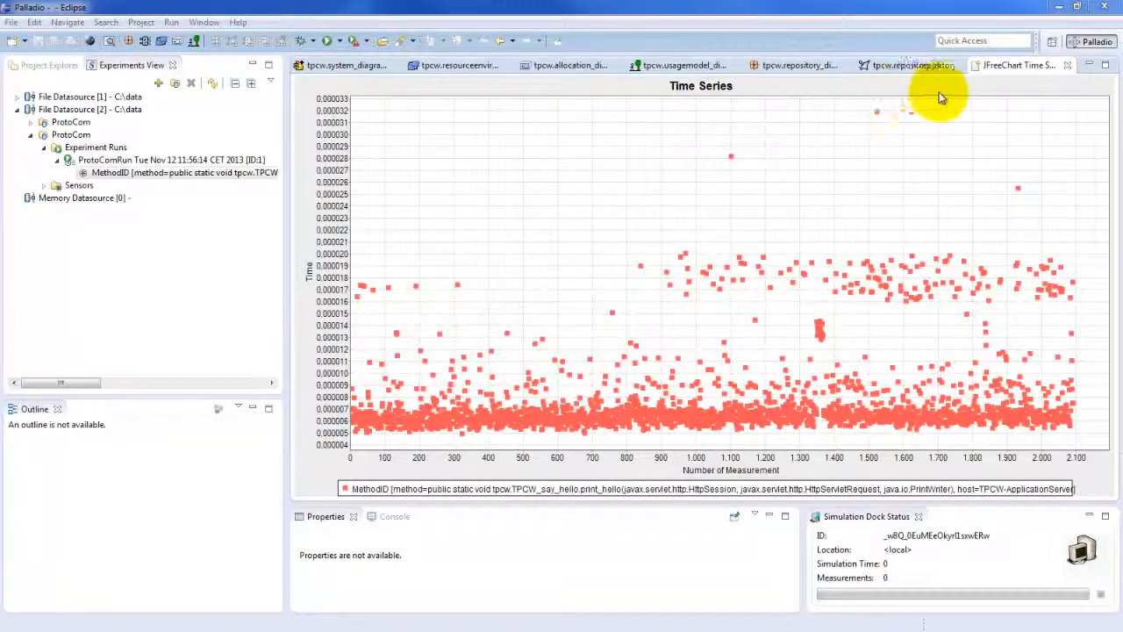
# Close the time series chart and open the MethodID sensor's measurements as a JFreeChart Response Time Histogram
pyautogui.click(1067, 67)
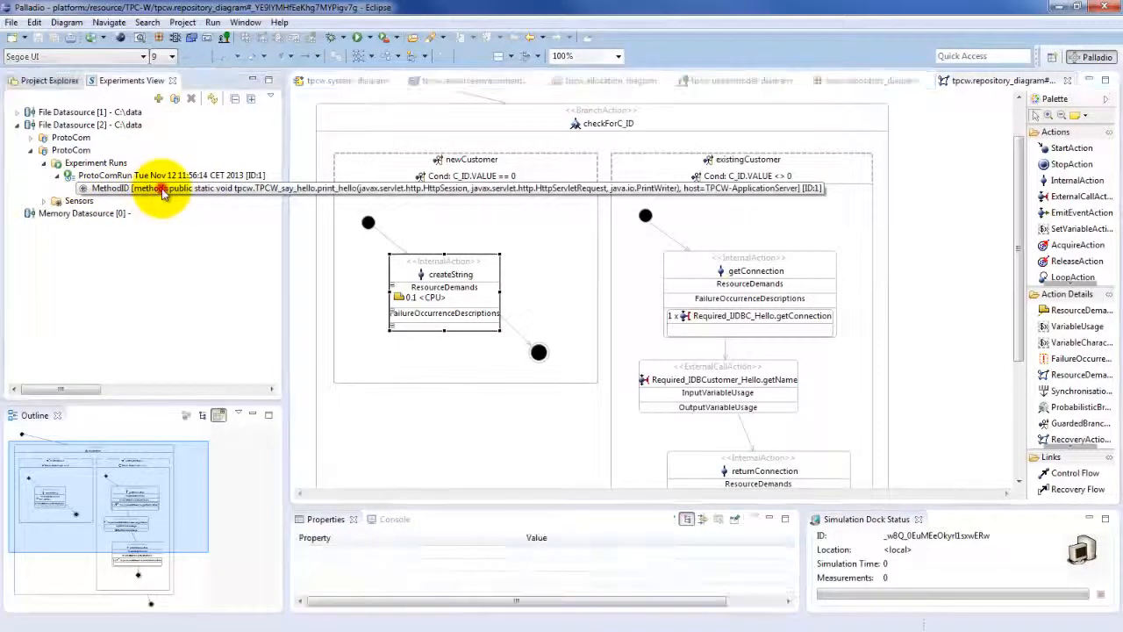
pyautogui.doubleClick(169, 190)
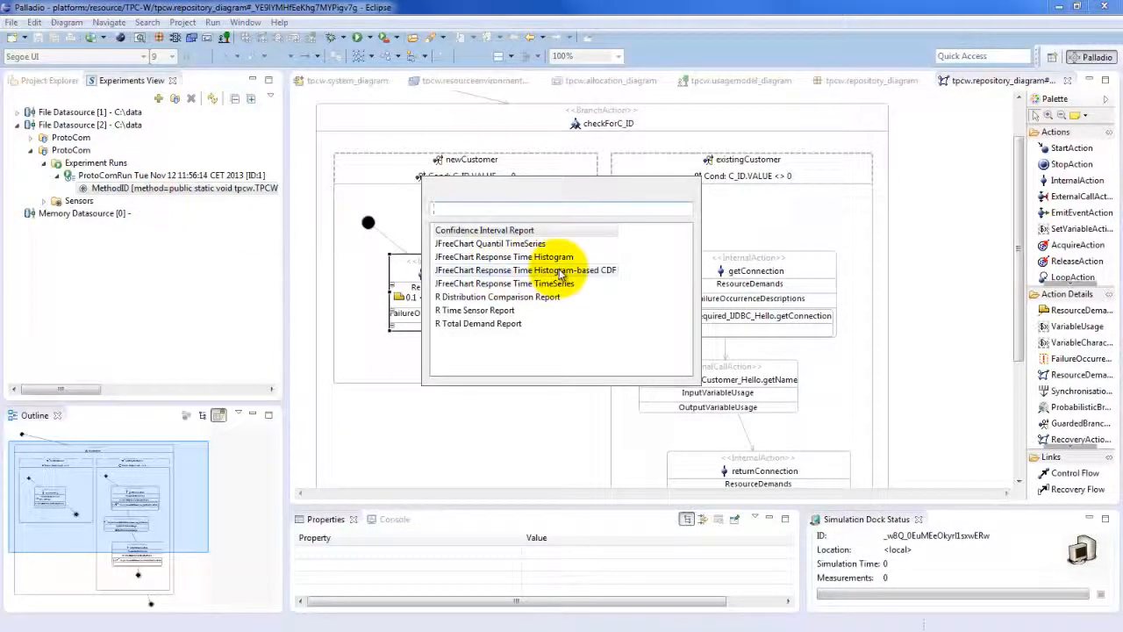
pyautogui.click(522, 261)
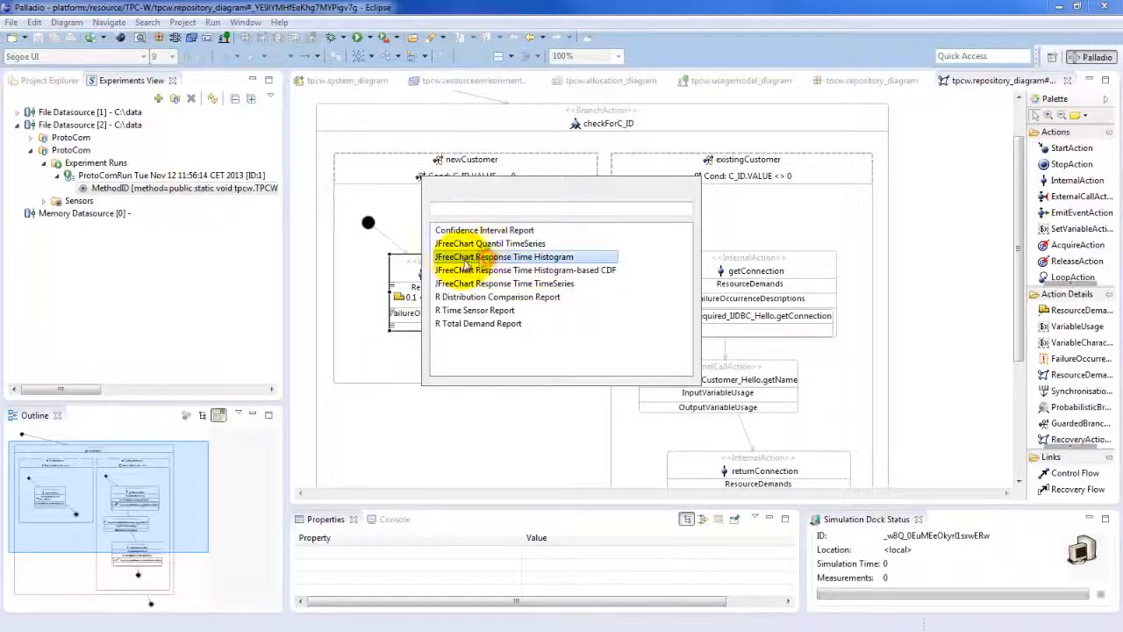
pyautogui.doubleClick(555, 259)
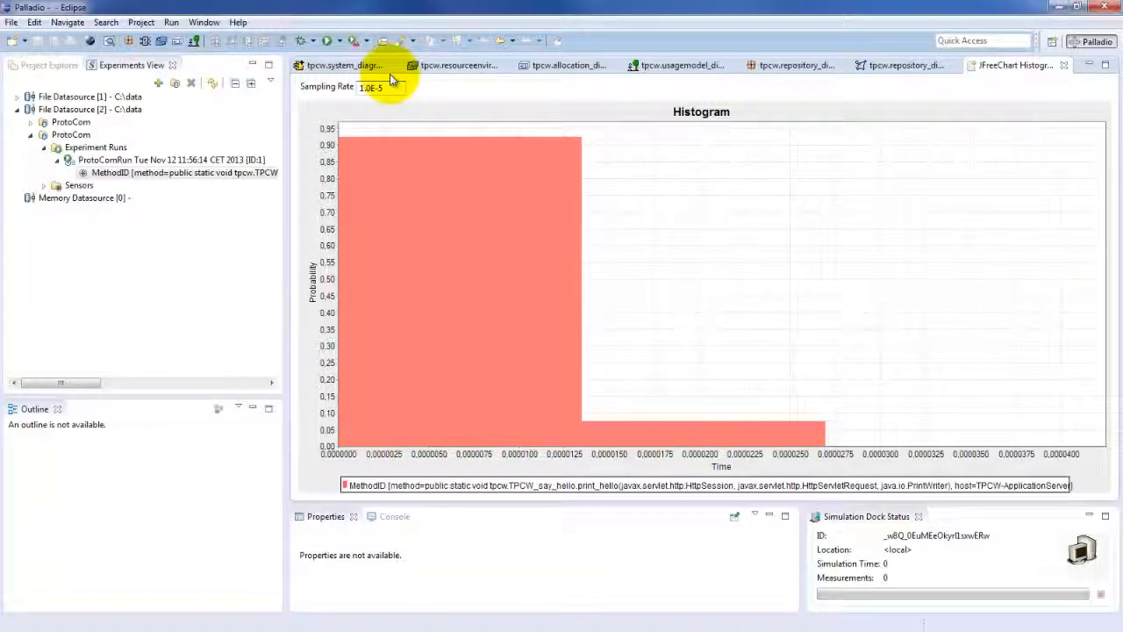
# Refine the histogram's sampling rate, trying 1.0E-7 first and settling on 1.0E-6
pyautogui.press('BackSpace')
pyautogui.write('7')
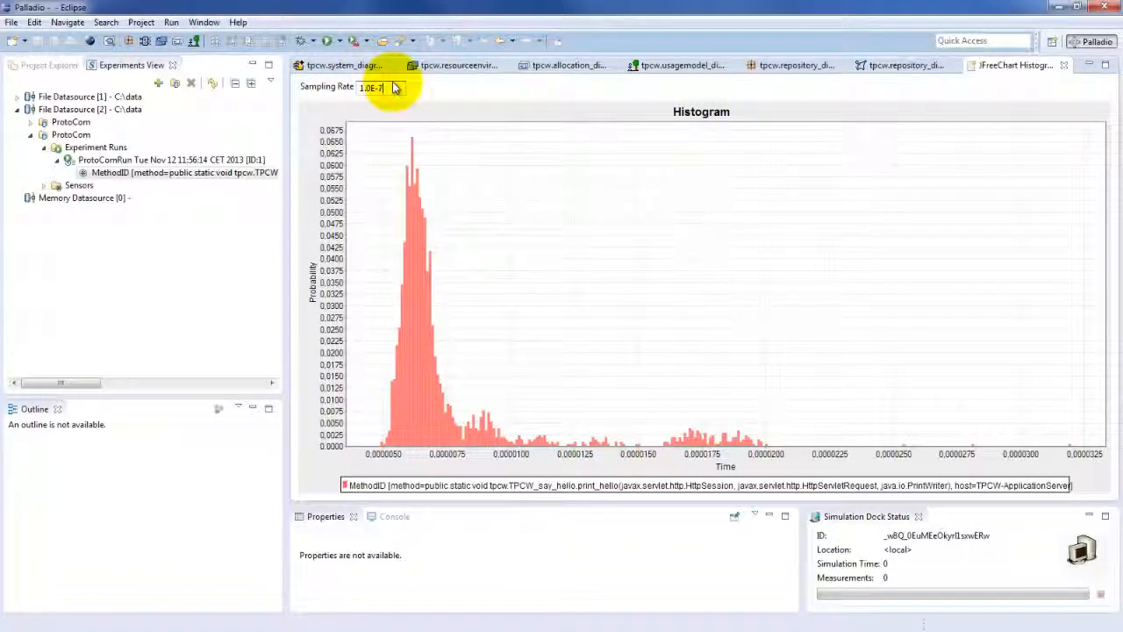
pyautogui.press('BackSpace')
pyautogui.write('6')
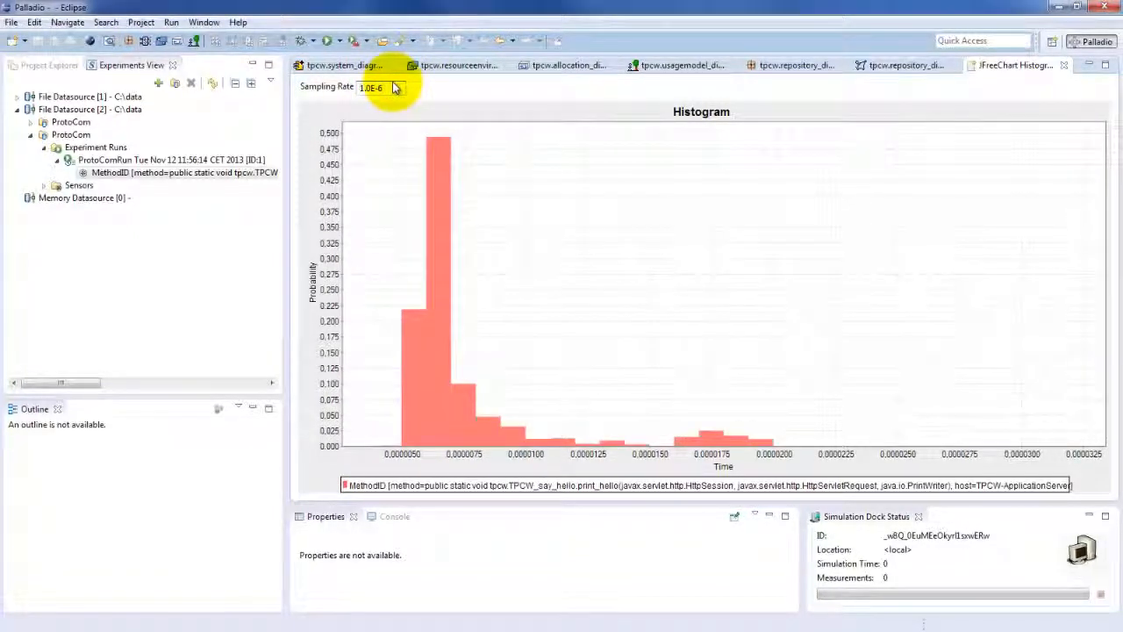
pyautogui.press('Right')
pyautogui.press('Right')
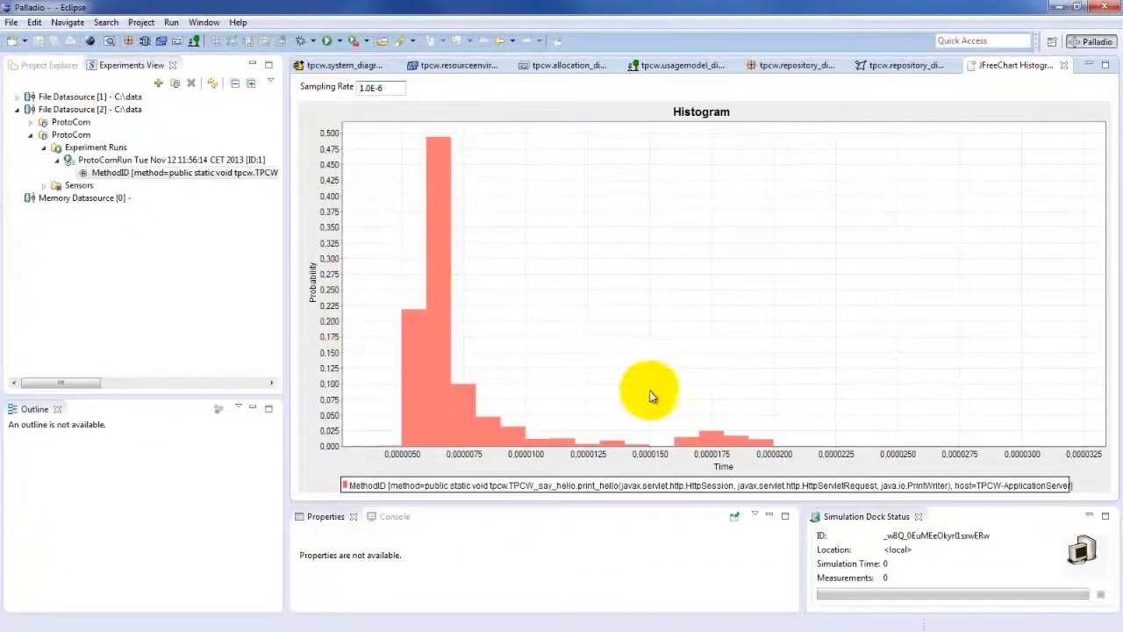
# Inspect the histogram's tallest bar, switch the sampling rate to 1.0E-7 for comparison and return it to 1.0E-6
pyautogui.moveTo(502, 174)
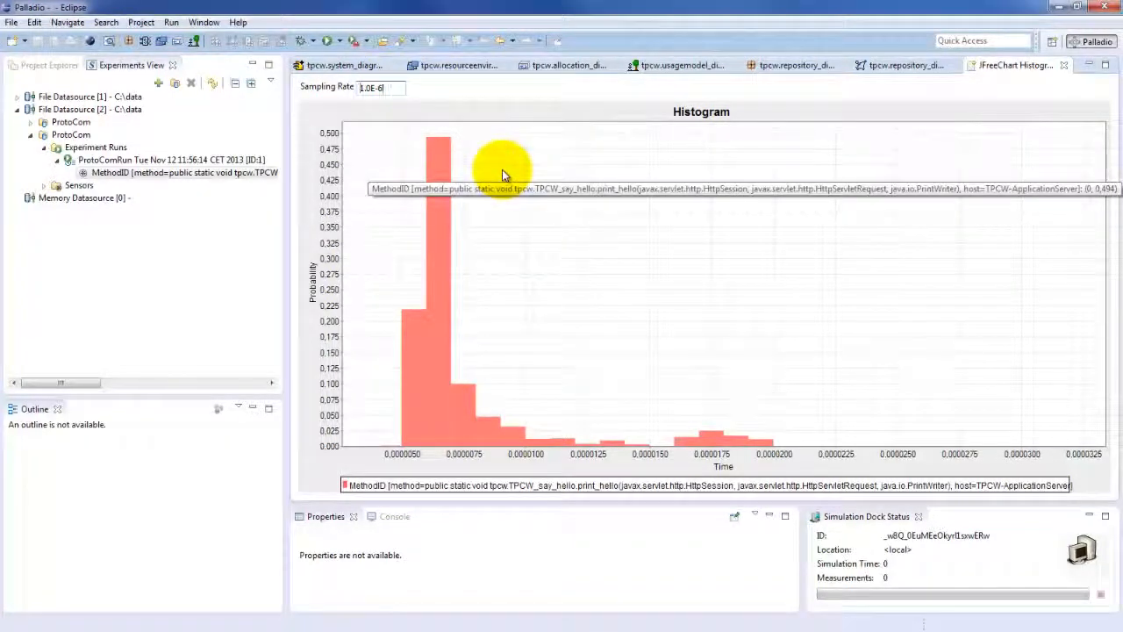
pyautogui.press('BackSpace')
pyautogui.write('7')
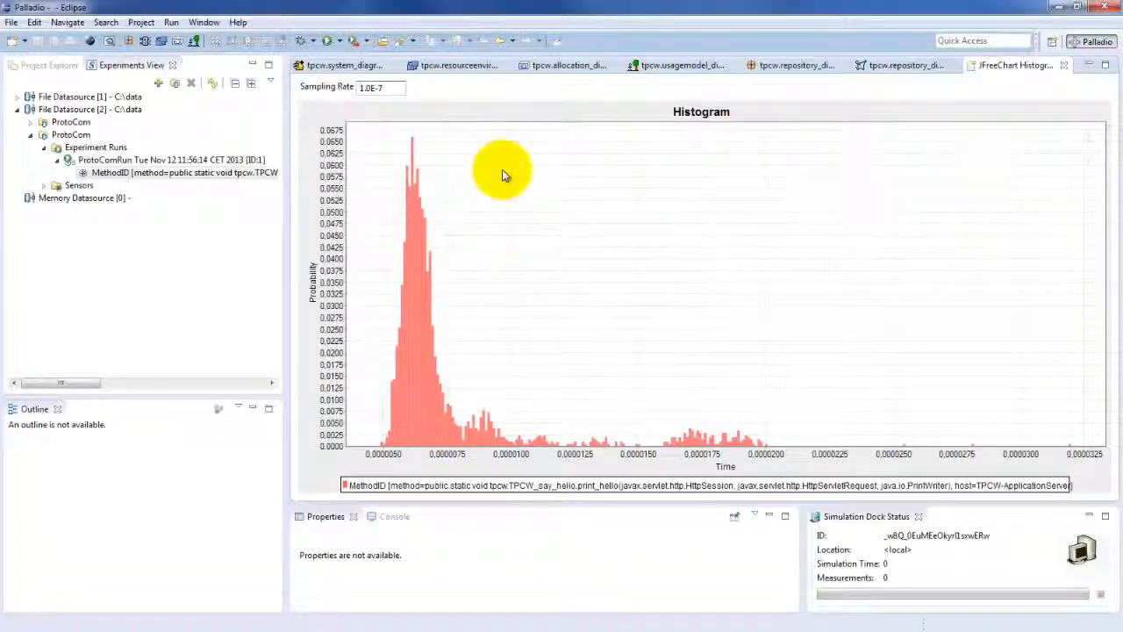
pyautogui.press('BackSpace')
pyautogui.write('6')
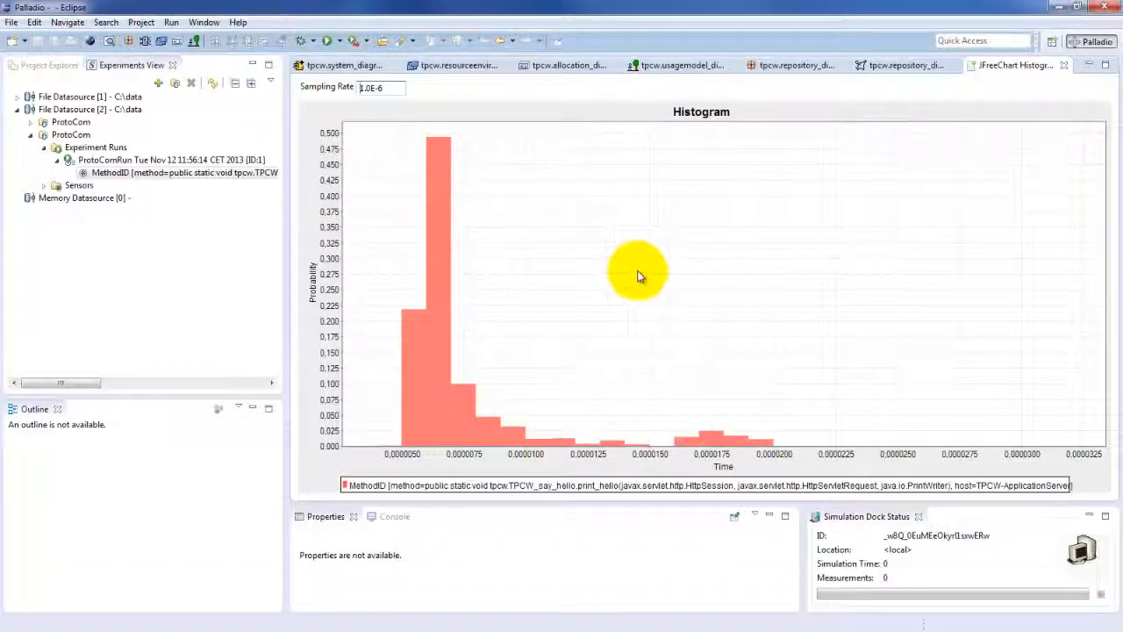
# Copy the histogram to the clipboard as a DoublePDF and close the histogram report
pyautogui.rightClick(536, 261)
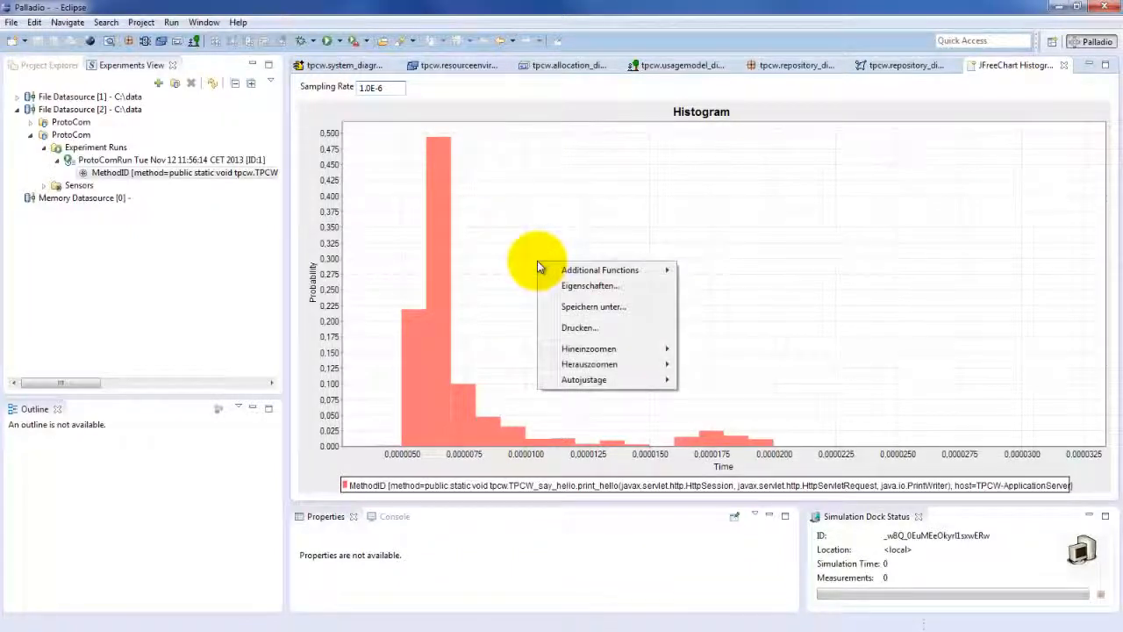
pyautogui.moveTo(602, 270)
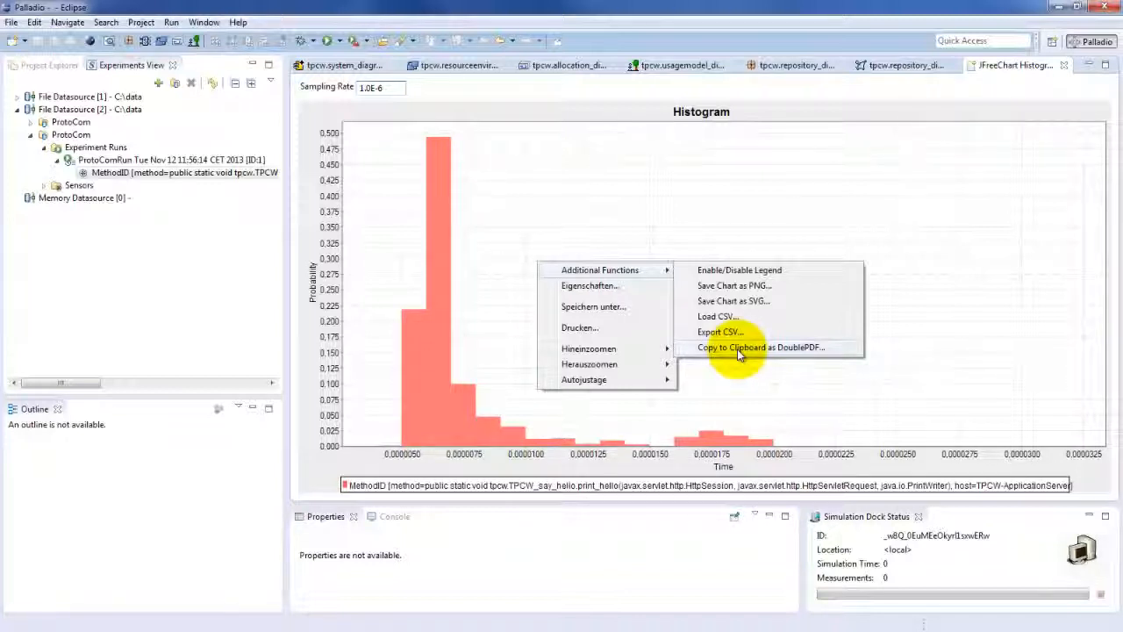
pyautogui.click(803, 348)
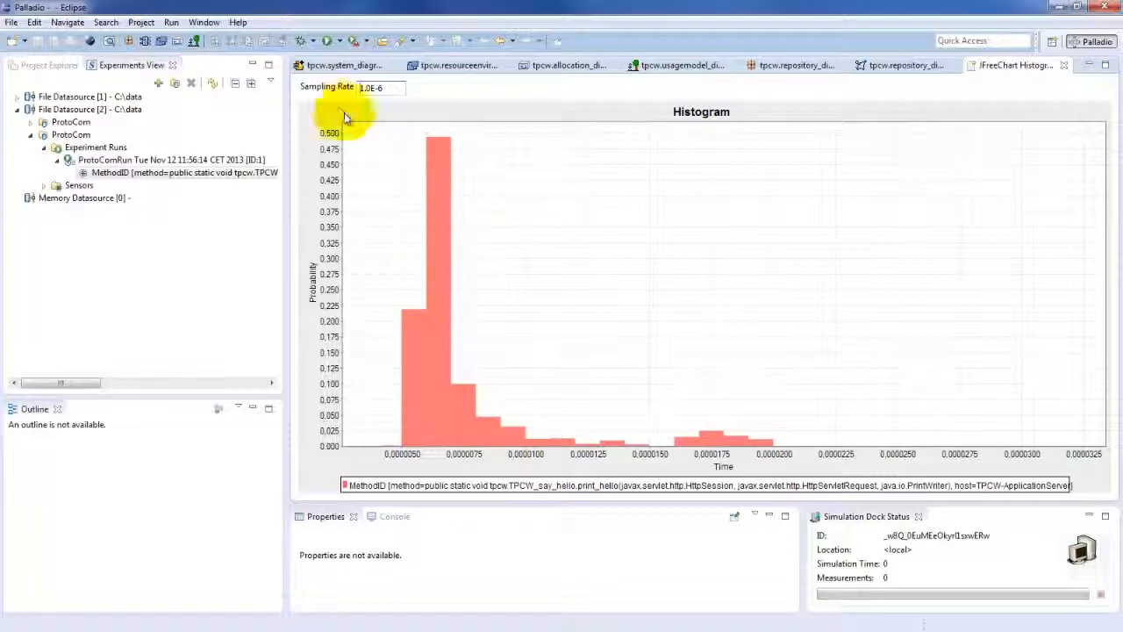
pyautogui.click(1063, 65)
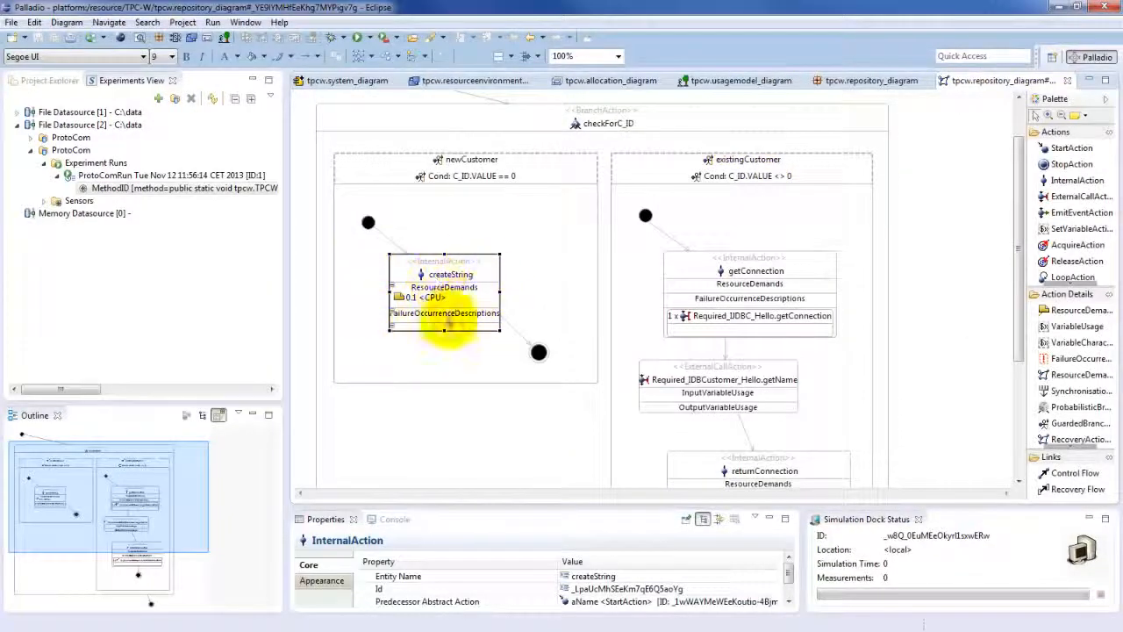
# Replace the CPU resource demand of the createString action with the copied DoublePDF expression, enlarging the dialog to check it
pyautogui.click(422, 300)
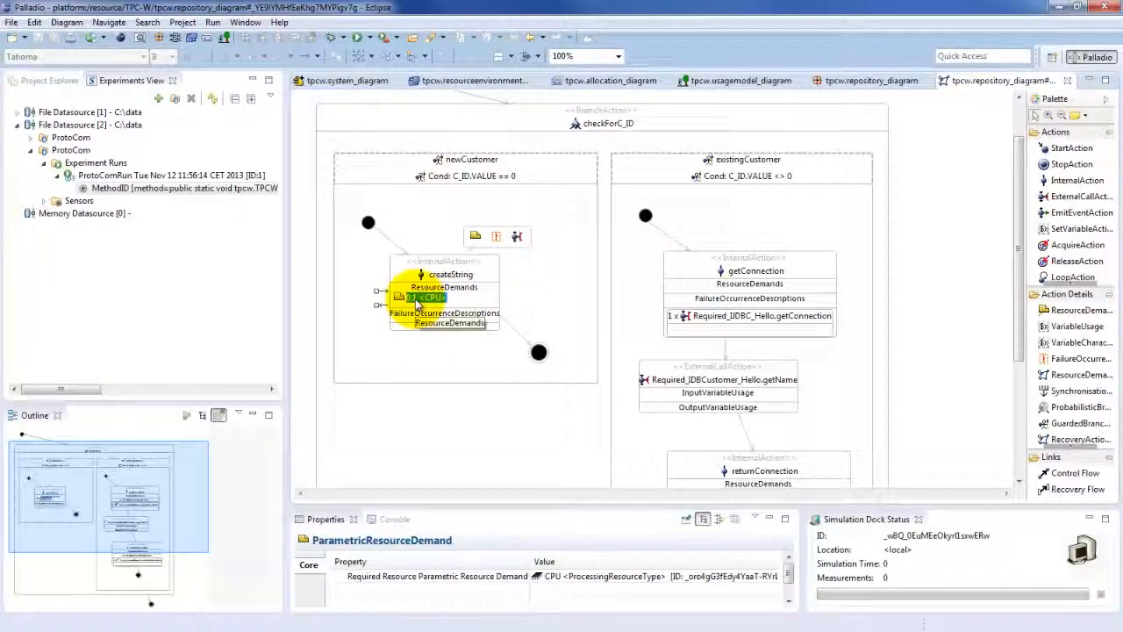
pyautogui.doubleClick(419, 300)
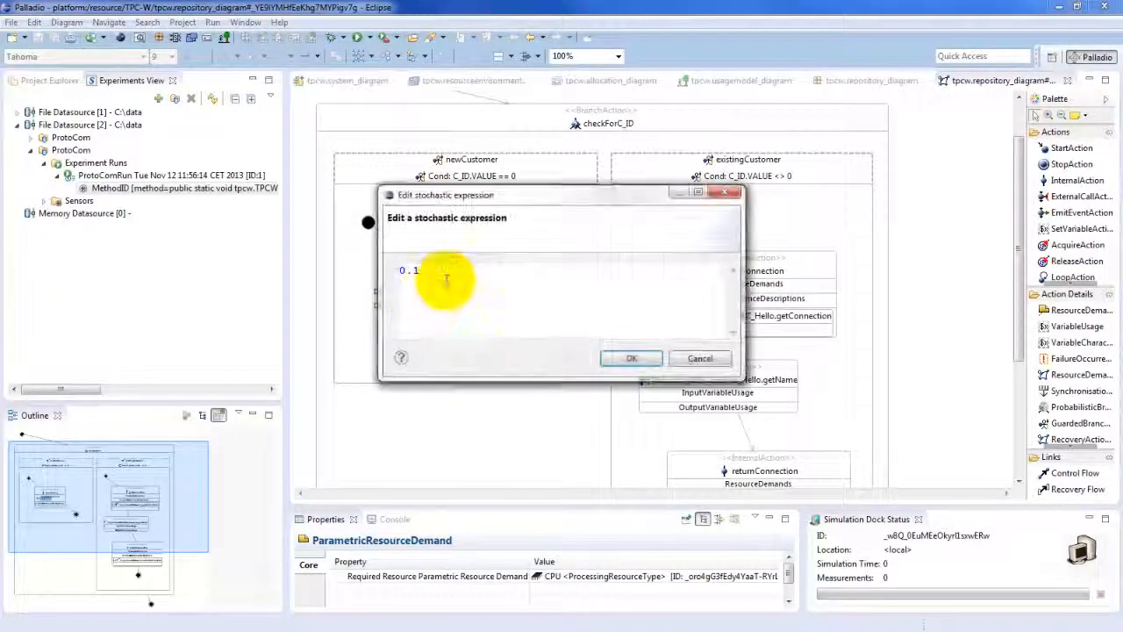
pyautogui.moveTo(442, 276); pyautogui.dragTo(341, 268)
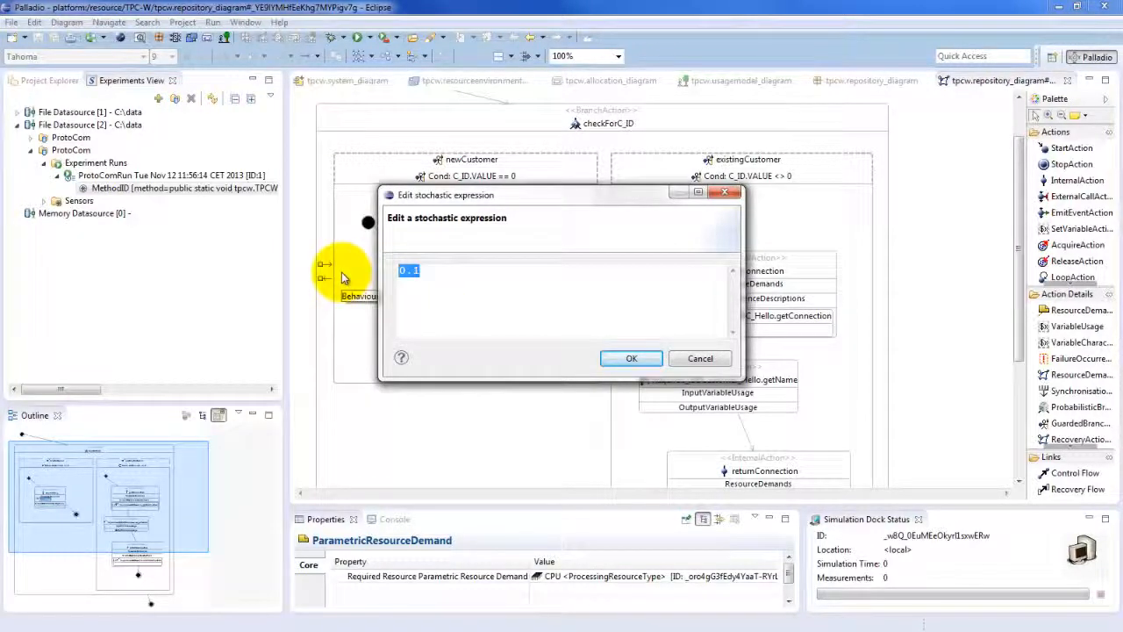
pyautogui.press('BackSpace')
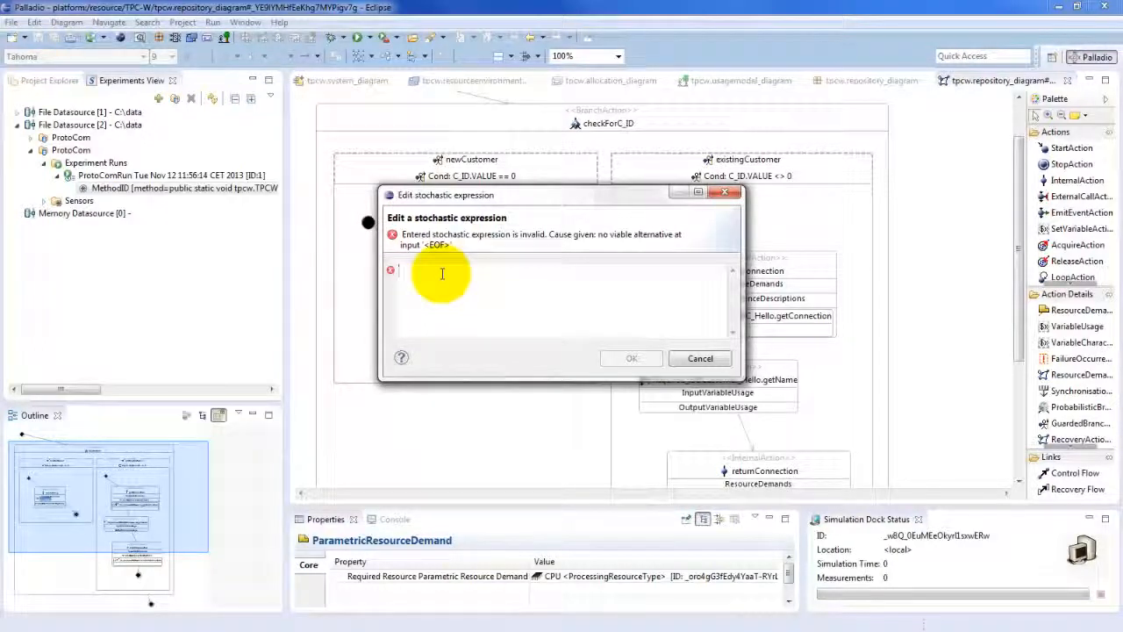
pyautogui.hotkey('ctrl', 'v')
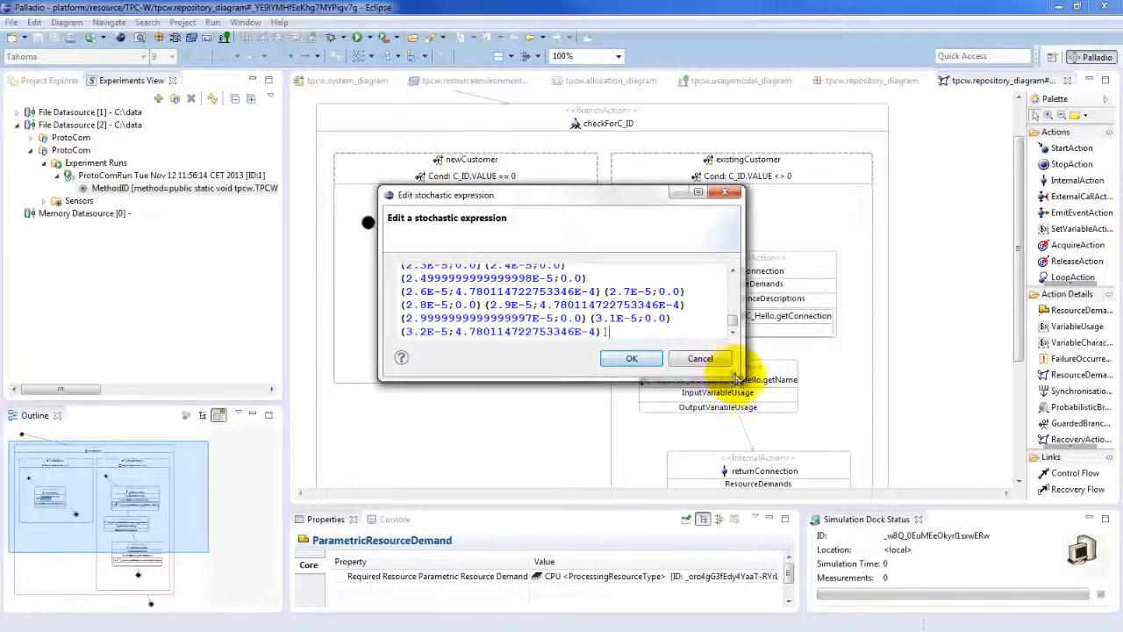
pyautogui.moveTo(741, 379); pyautogui.dragTo(974, 583)
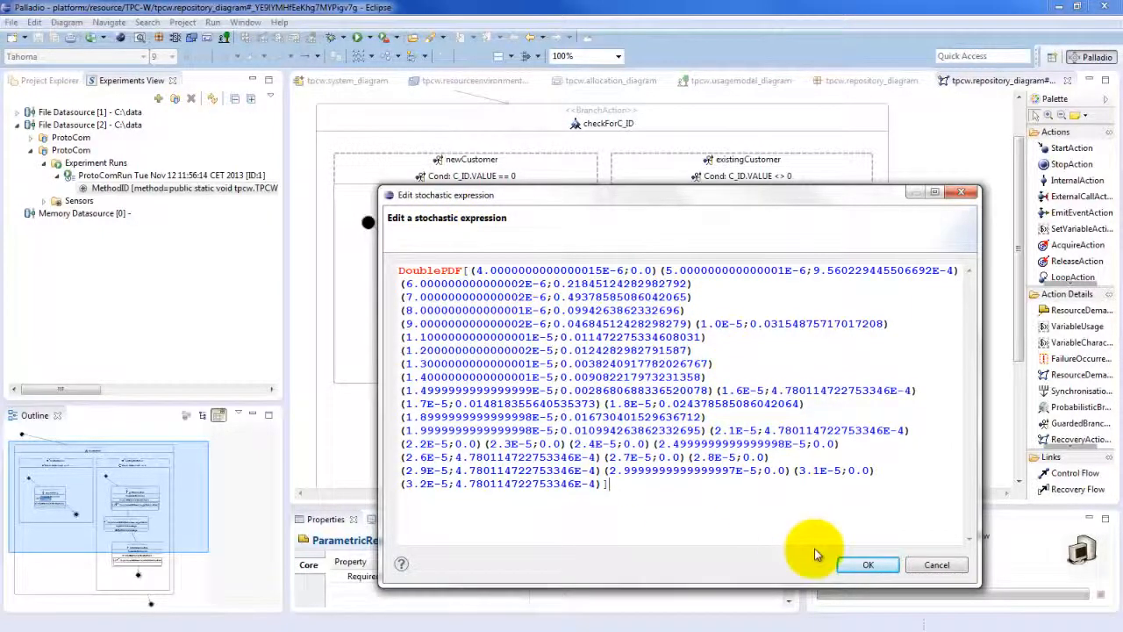
pyautogui.click(863, 564)
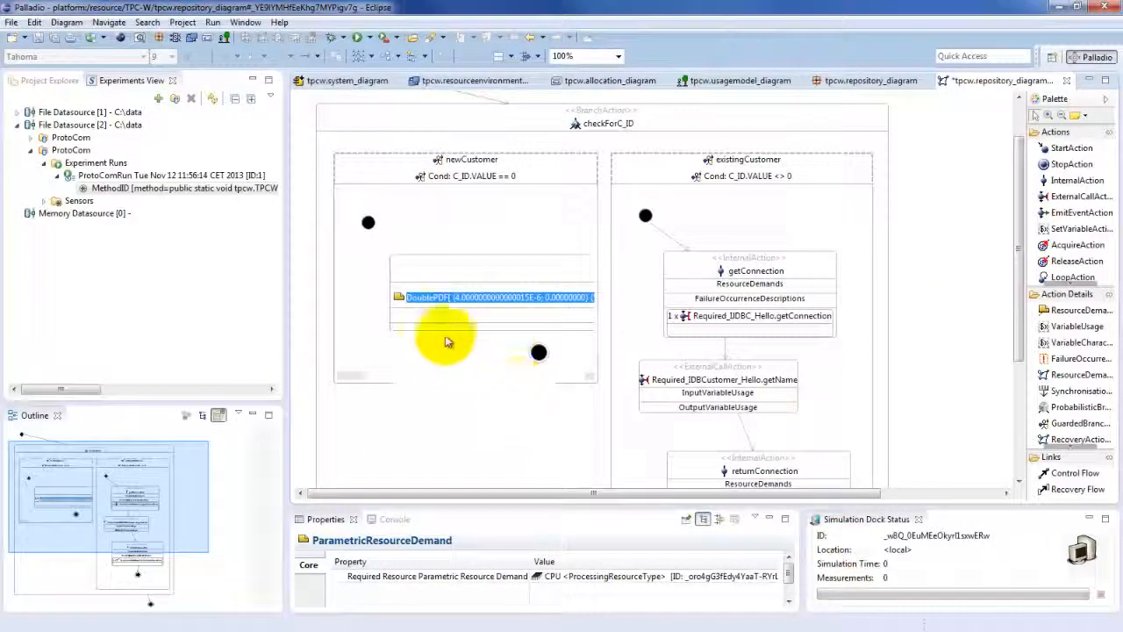
# Narrow the overly wide createString action in the diagram so that it fits inside the newCustomer branch
pyautogui.click(481, 262)
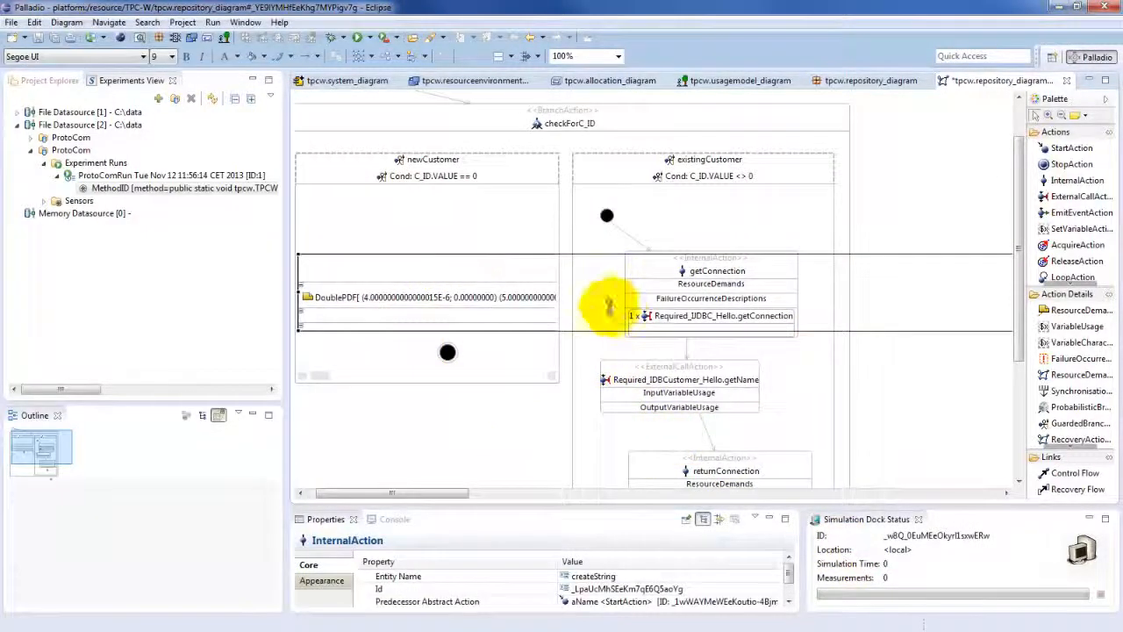
pyautogui.scroll(-1, 706, 304)
pyautogui.scroll(-1, 707, 298)
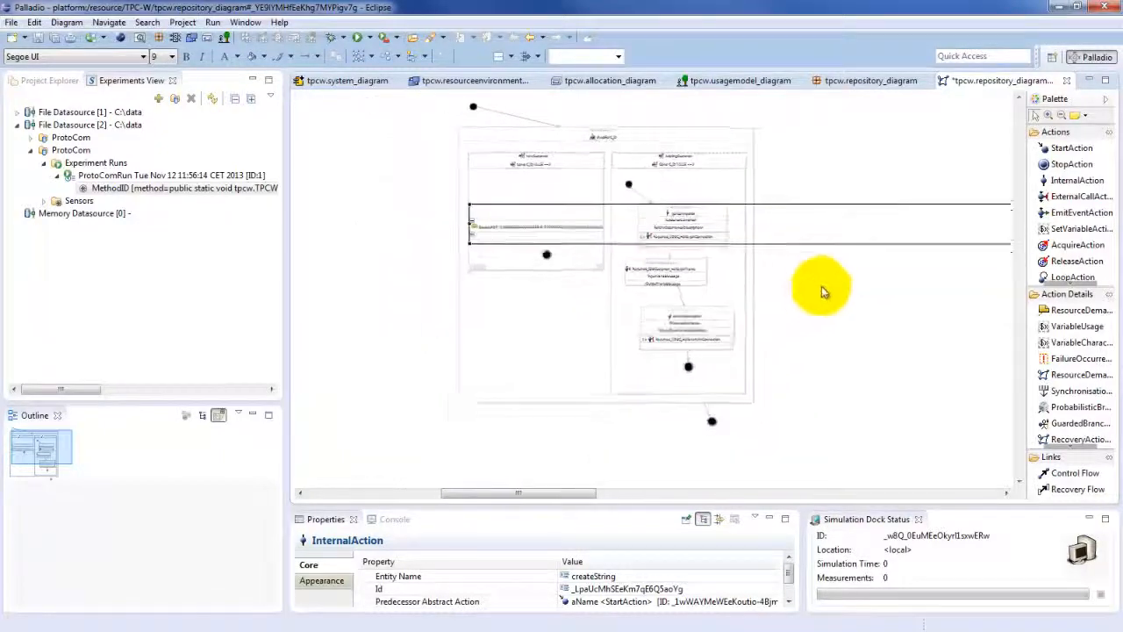
pyautogui.moveTo(585, 494); pyautogui.dragTo(796, 481)
pyautogui.scroll(-1, 772, 248)
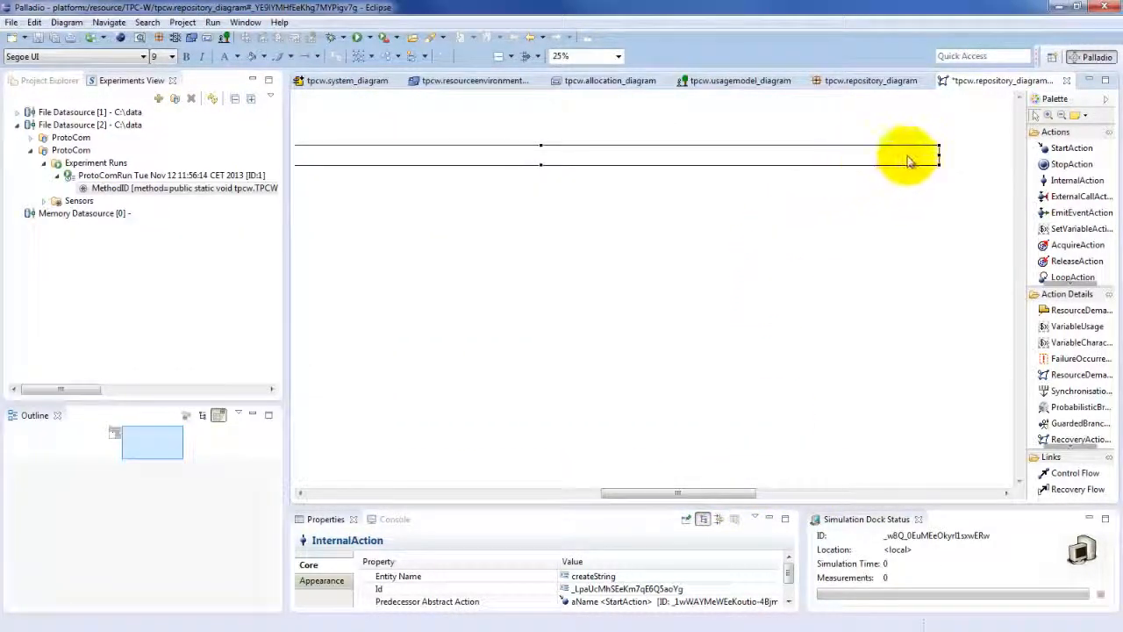
pyautogui.moveTo(939, 153); pyautogui.dragTo(321, 155)
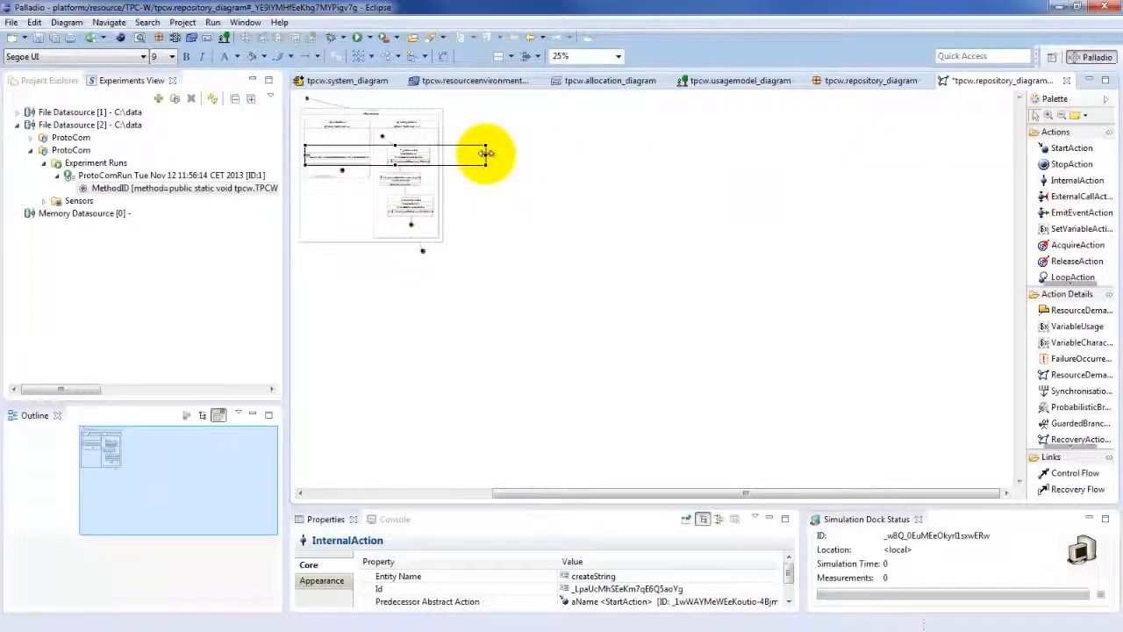
pyautogui.moveTo(483, 155); pyautogui.dragTo(373, 156)
pyautogui.scroll(3, 338, 151)
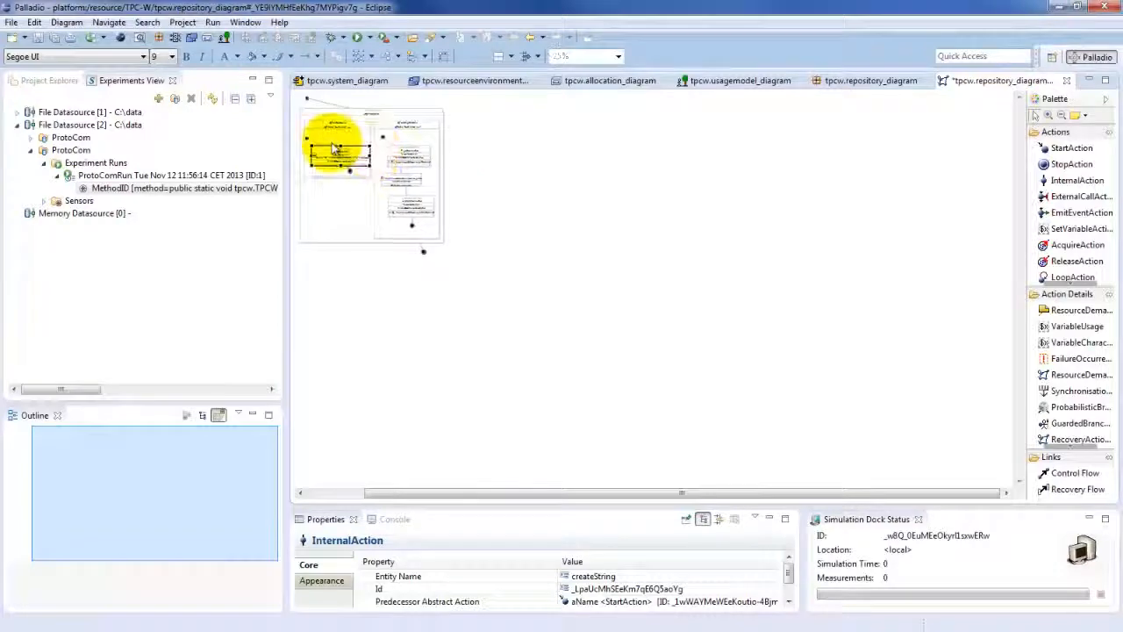
pyautogui.scroll(1, 581, 126)
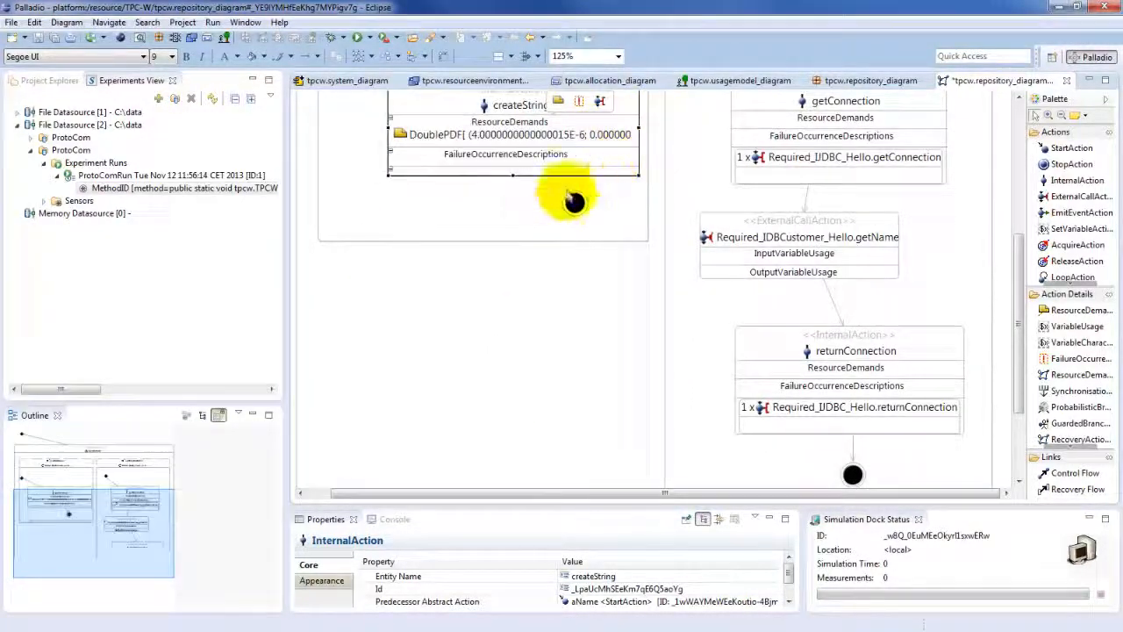
# Set the diagram zoom to 100%, select the createString action, save the diagram and clear the selection
pyautogui.click(592, 336)
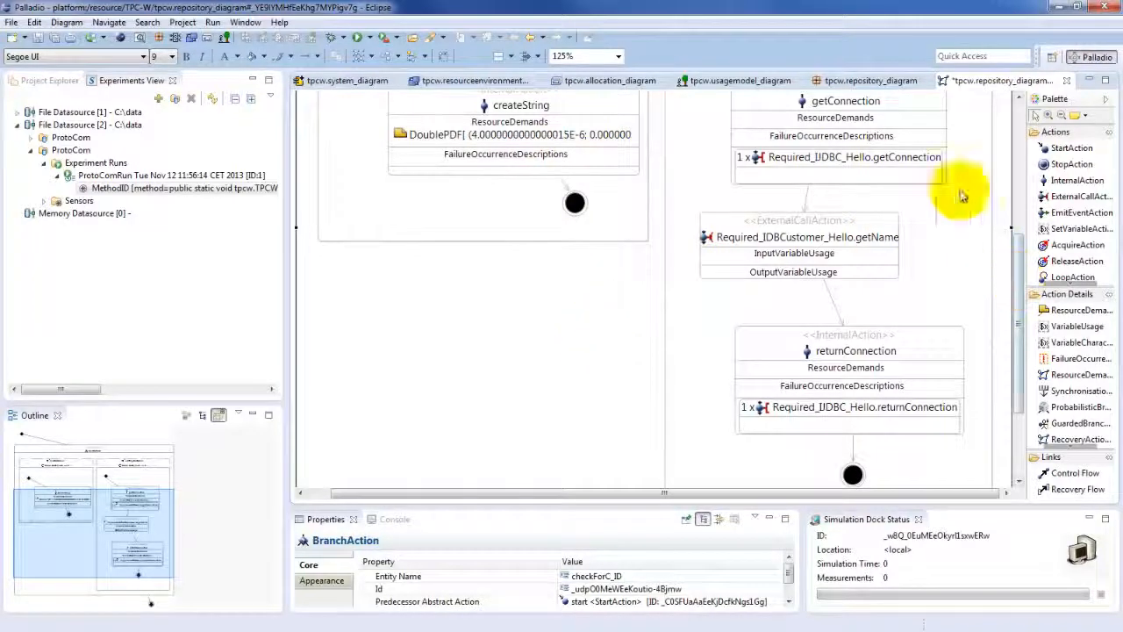
pyautogui.click(618, 56)
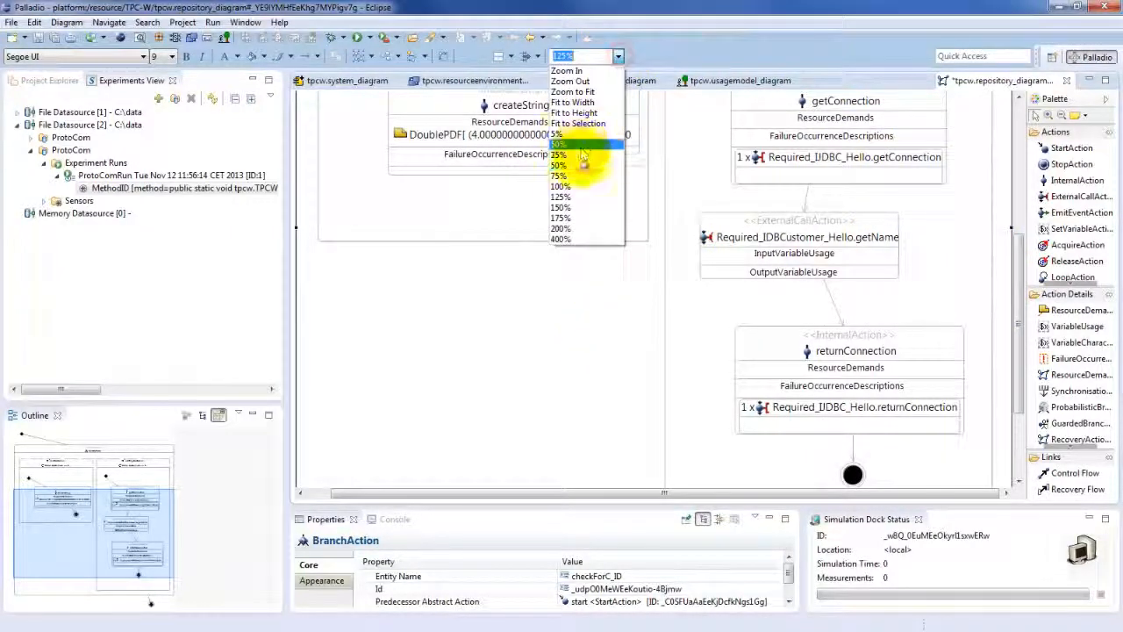
pyautogui.click(570, 186)
pyautogui.click(472, 172)
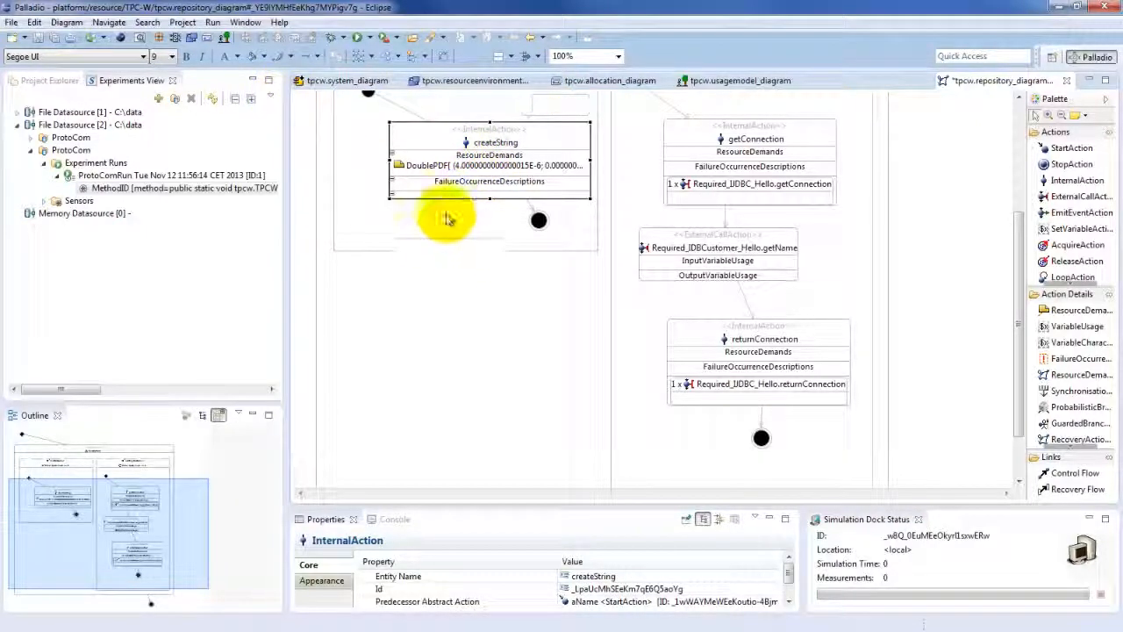
pyautogui.hotkey('ctrl', 's')
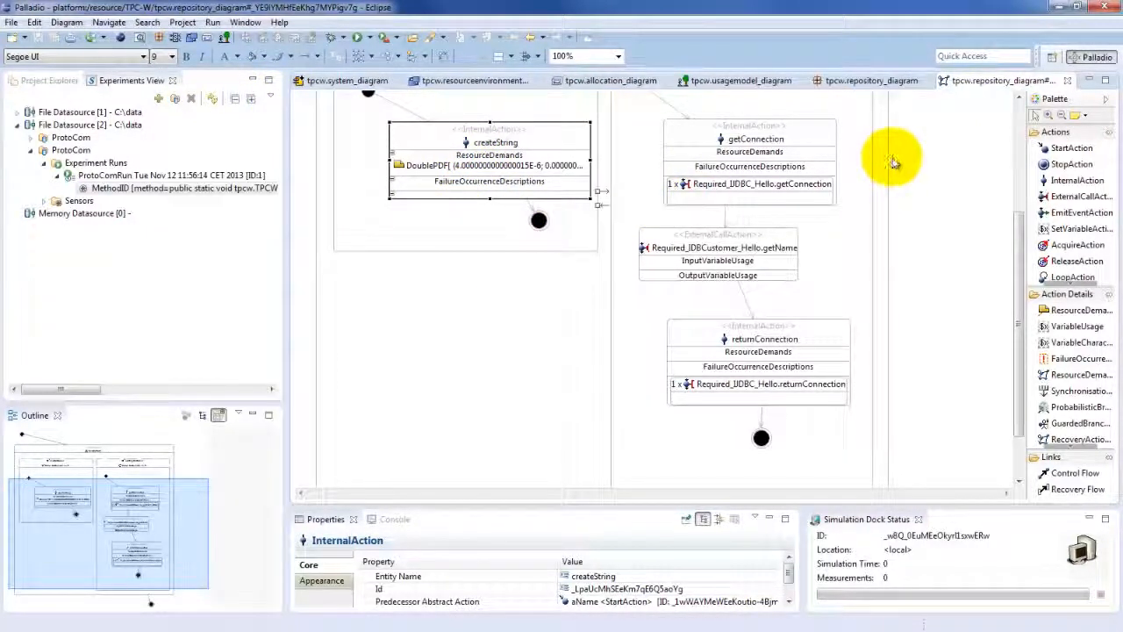
pyautogui.click(955, 150)
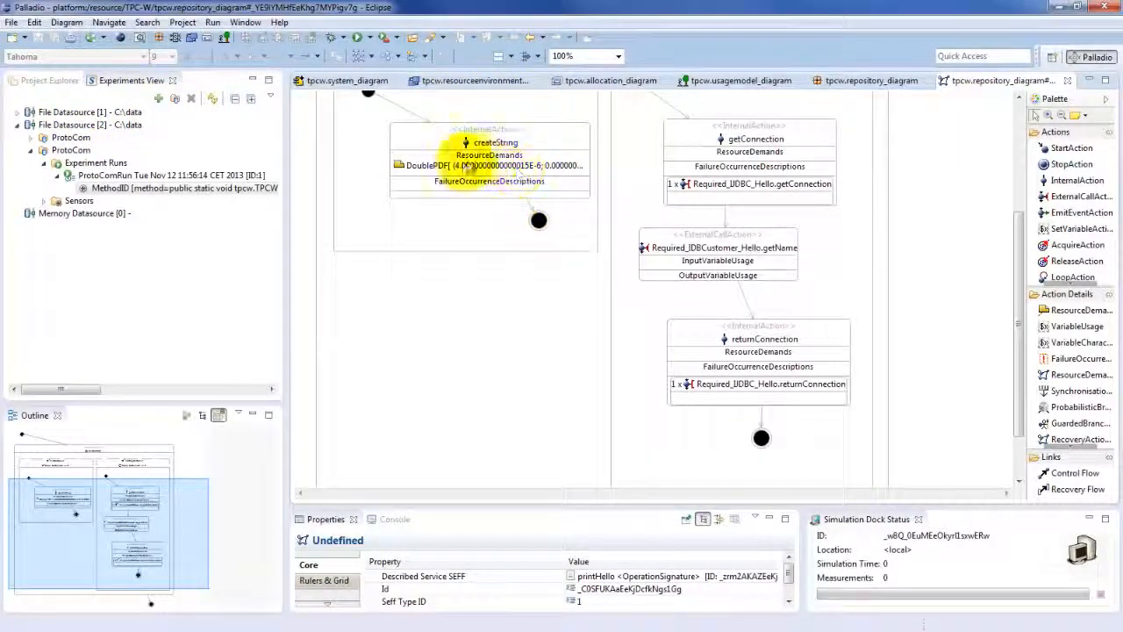
# Switch from the Experiments View to the Project Explorer and expand the TPC-W project
pyautogui.moveTo(465, 166)
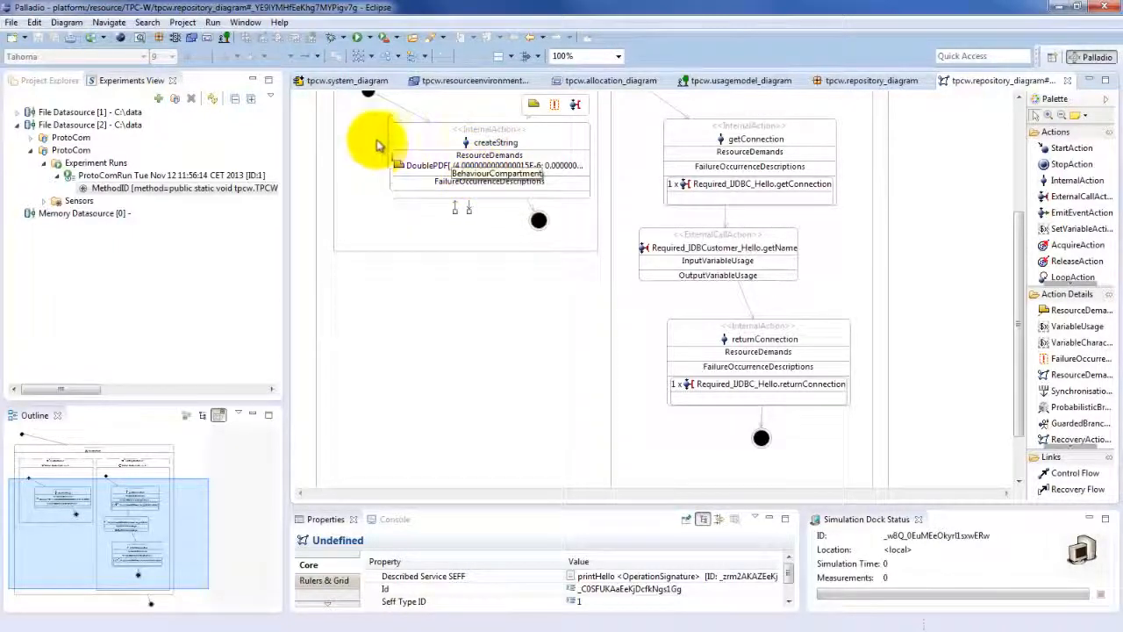
pyautogui.click(53, 84)
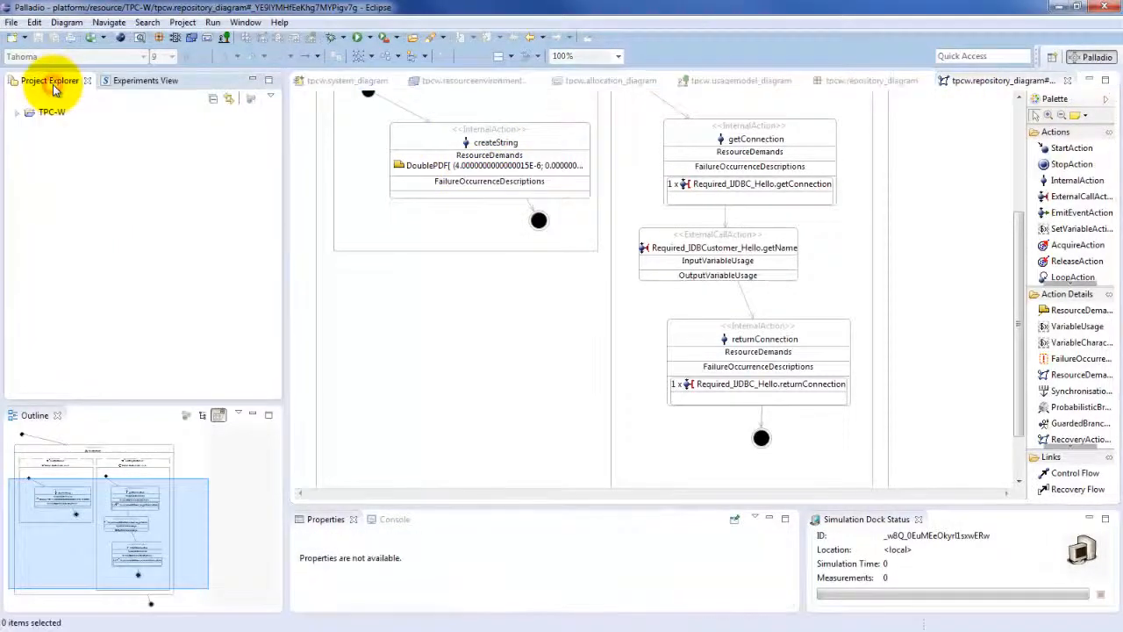
pyautogui.click(19, 112)
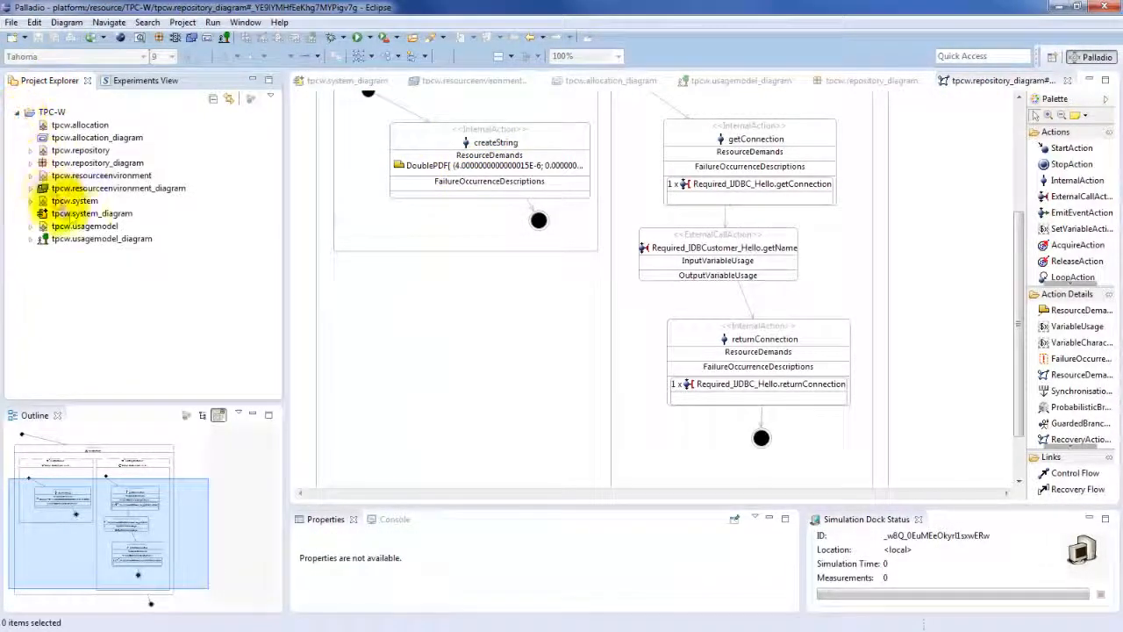
# Open the TPC-W resource environment diagram and select the processing rate of the Application Server's CPU
pyautogui.doubleClick(120, 193)
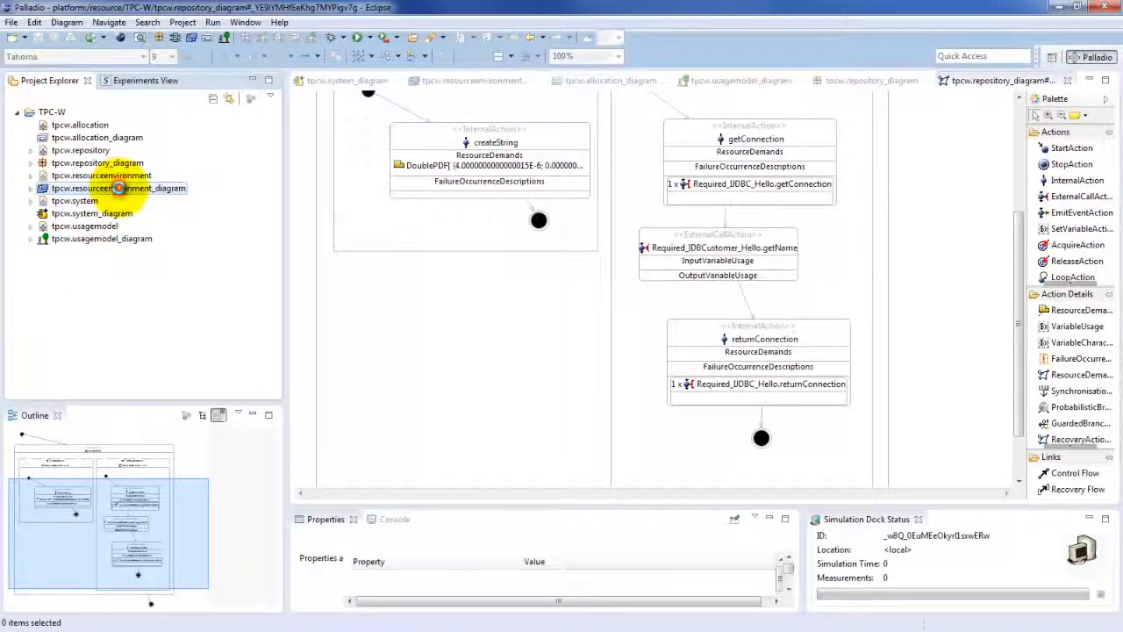
pyautogui.click(481, 309)
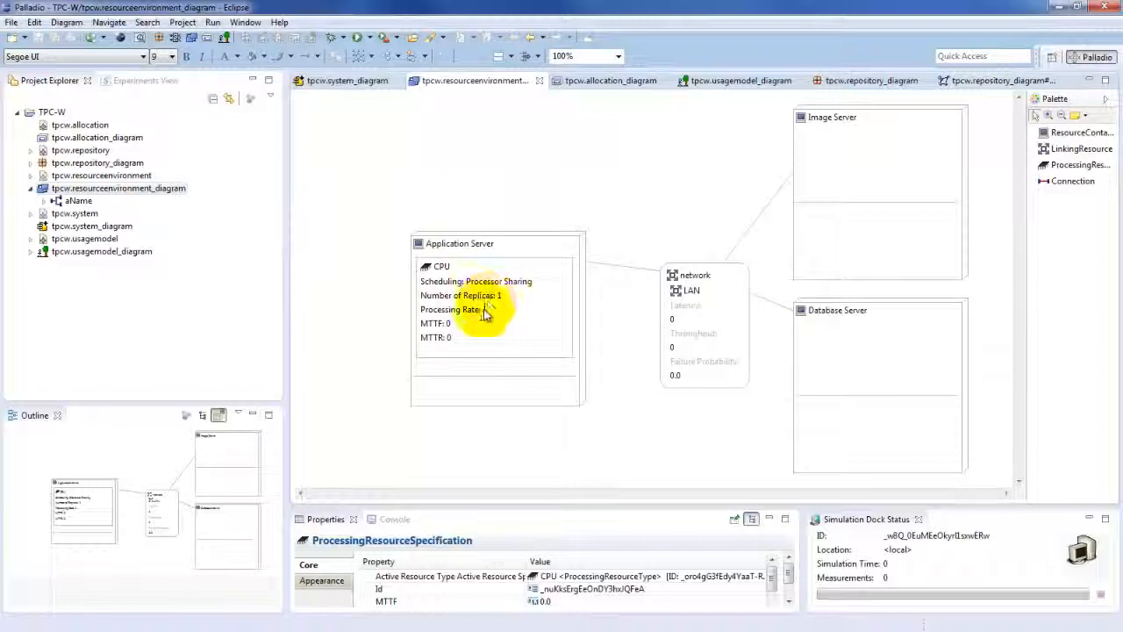
pyautogui.click(487, 312)
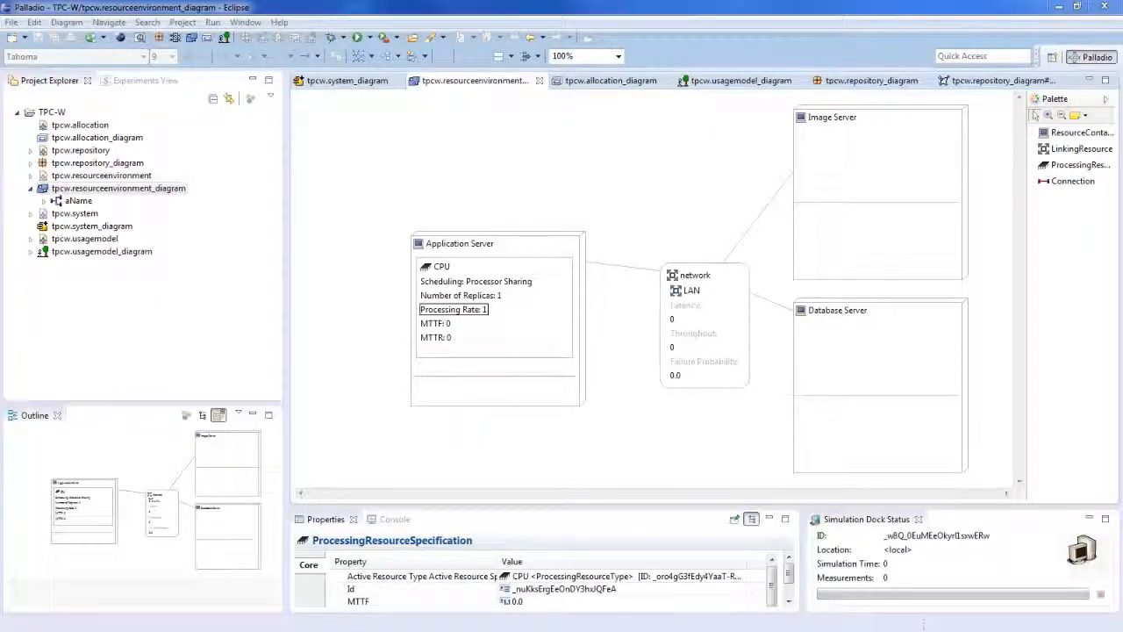
# Switch to the server terminal, run sudo cpufreq-info and highlight the CPU's maximum frequency in the stats, moving the terminal aside when finished
pyautogui.moveTo(0, 351); pyautogui.dragTo(542, 324)
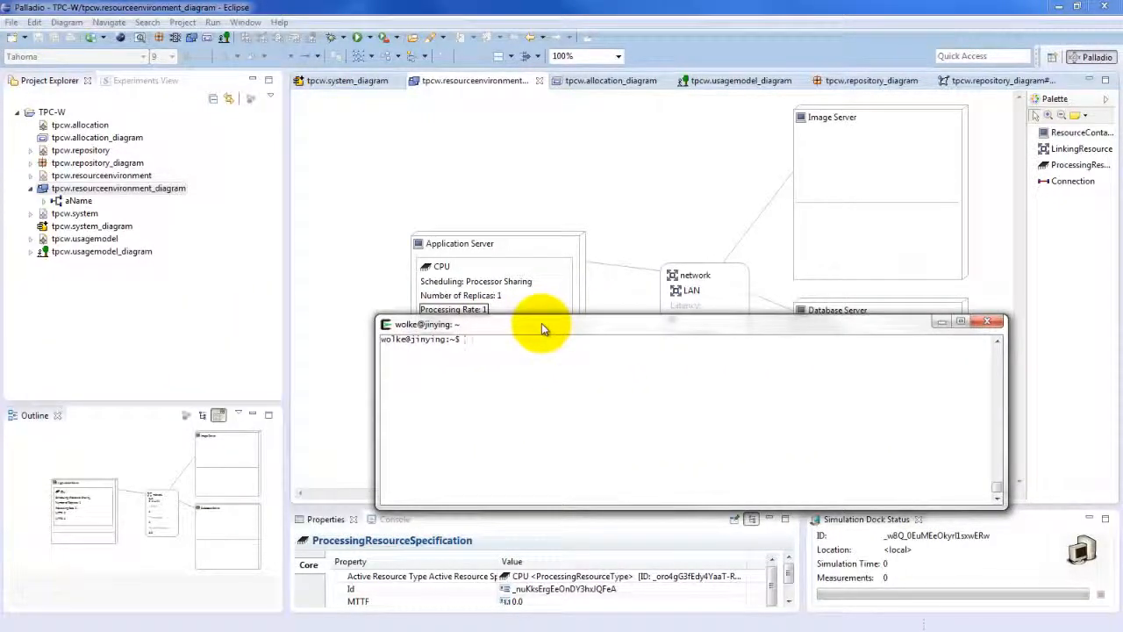
pyautogui.write('sudo cpufreq-info')
pyautogui.press('Return')
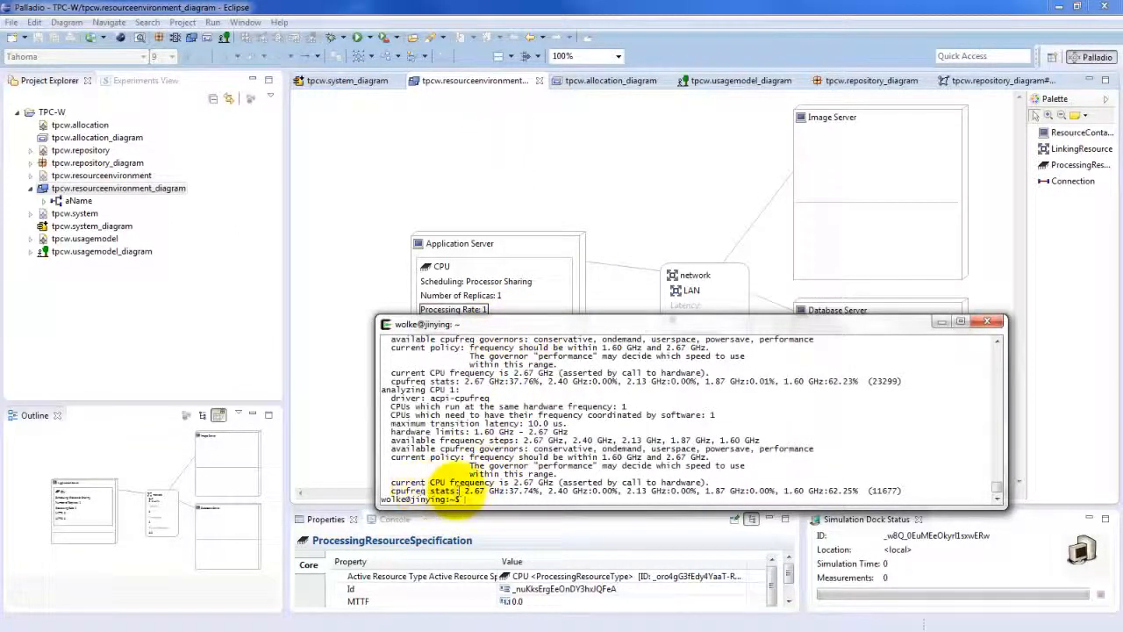
pyautogui.moveTo(463, 491); pyautogui.dragTo(506, 492)
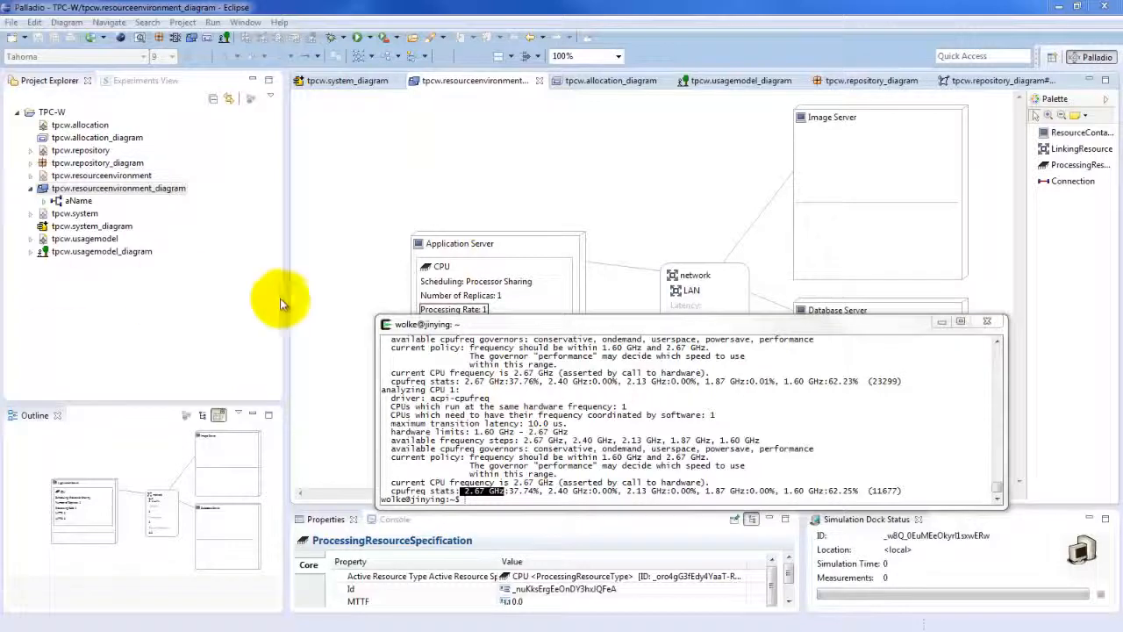
pyautogui.moveTo(687, 328); pyautogui.dragTo(0, 314)
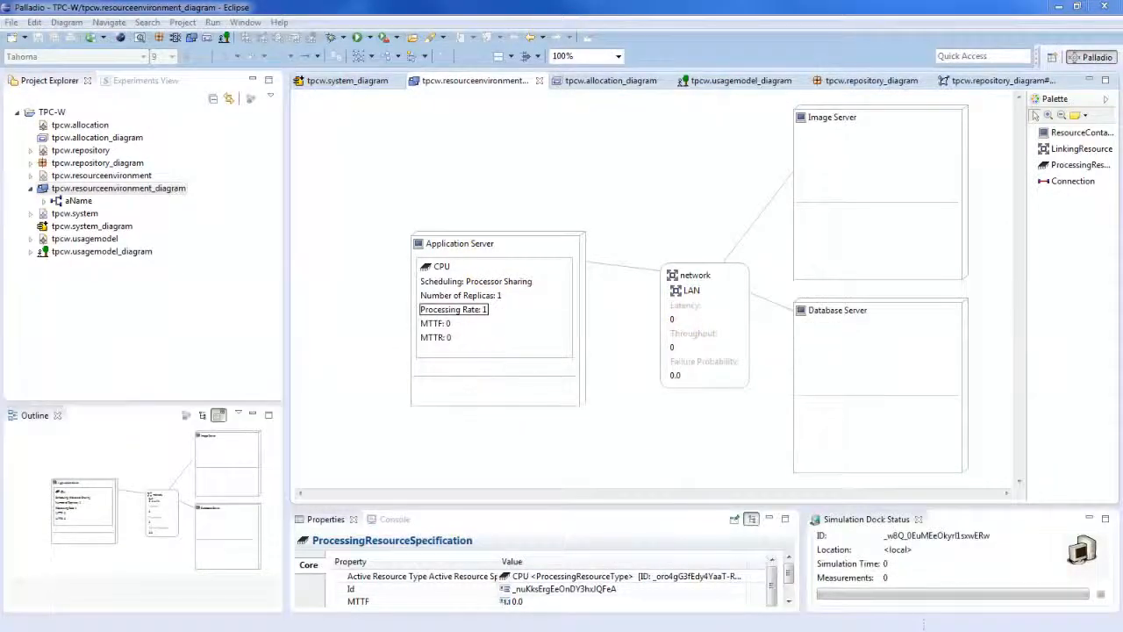
# Set the processing rate of the Application Server's CPU to 2.67E+9 and save the resource environment diagram
pyautogui.click(485, 310)
pyautogui.moveTo(474, 274); pyautogui.dragTo(325, 259)
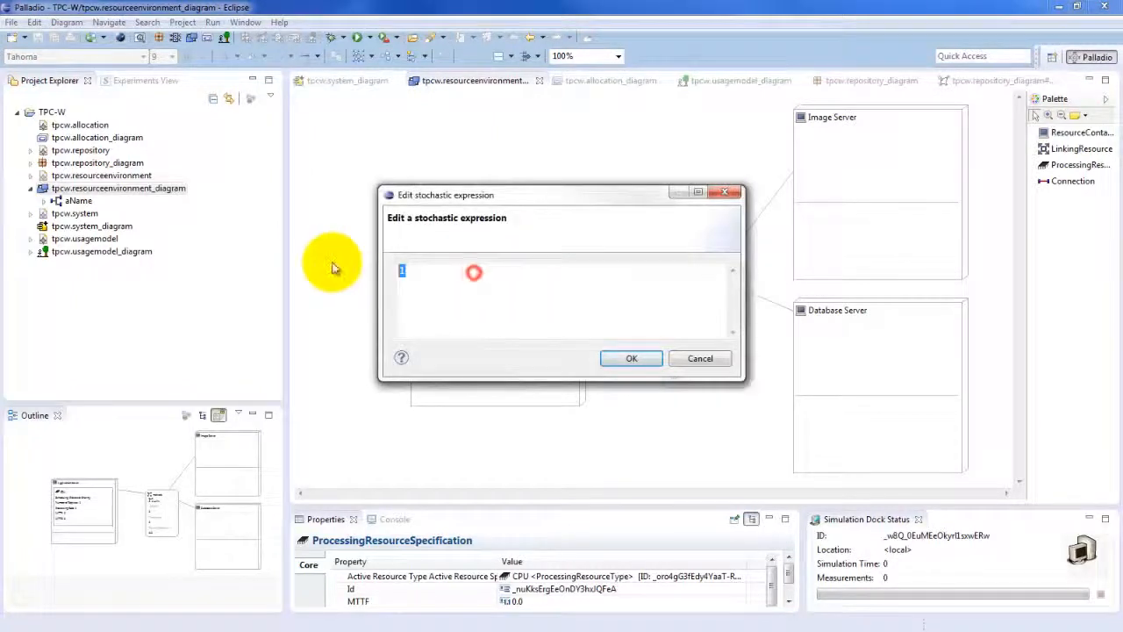
pyautogui.write('2.67')
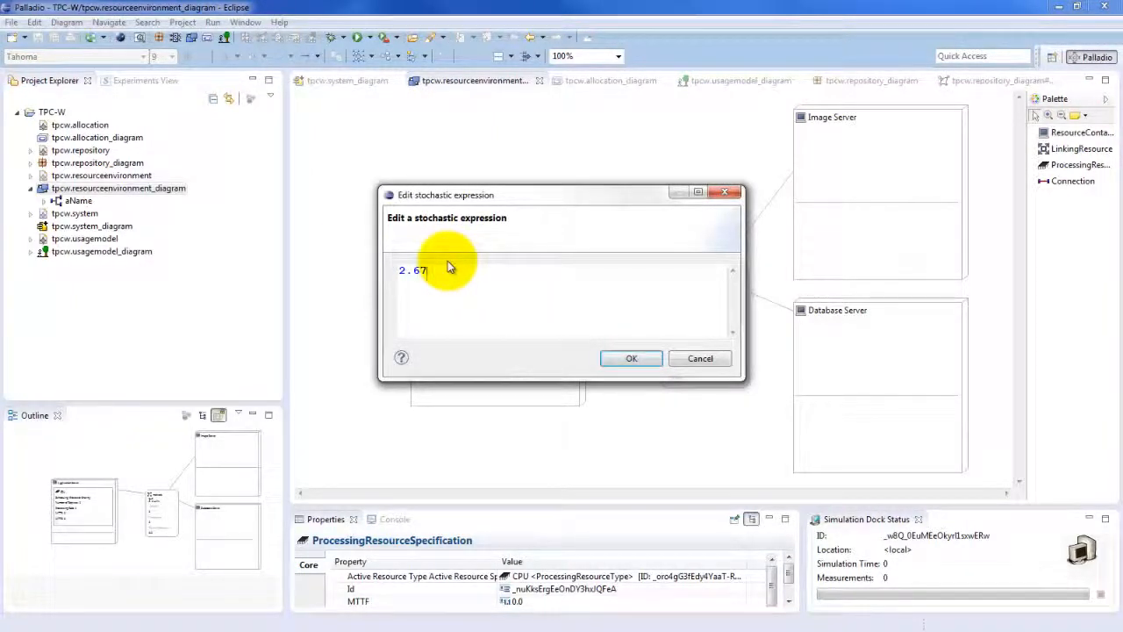
pyautogui.write('E+9')
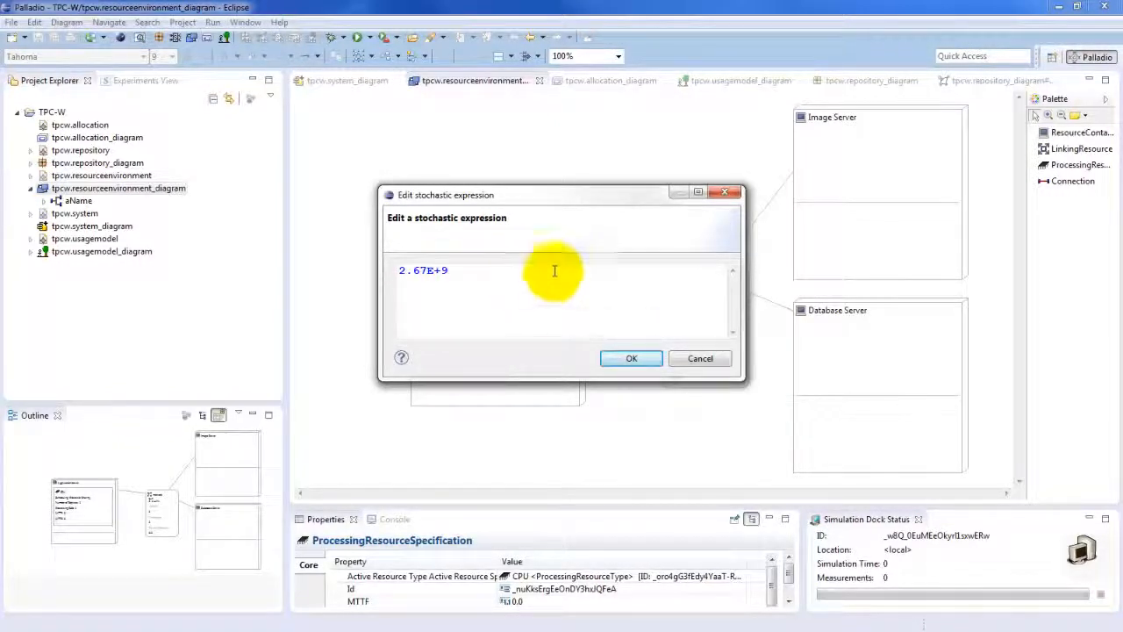
pyautogui.click(631, 361)
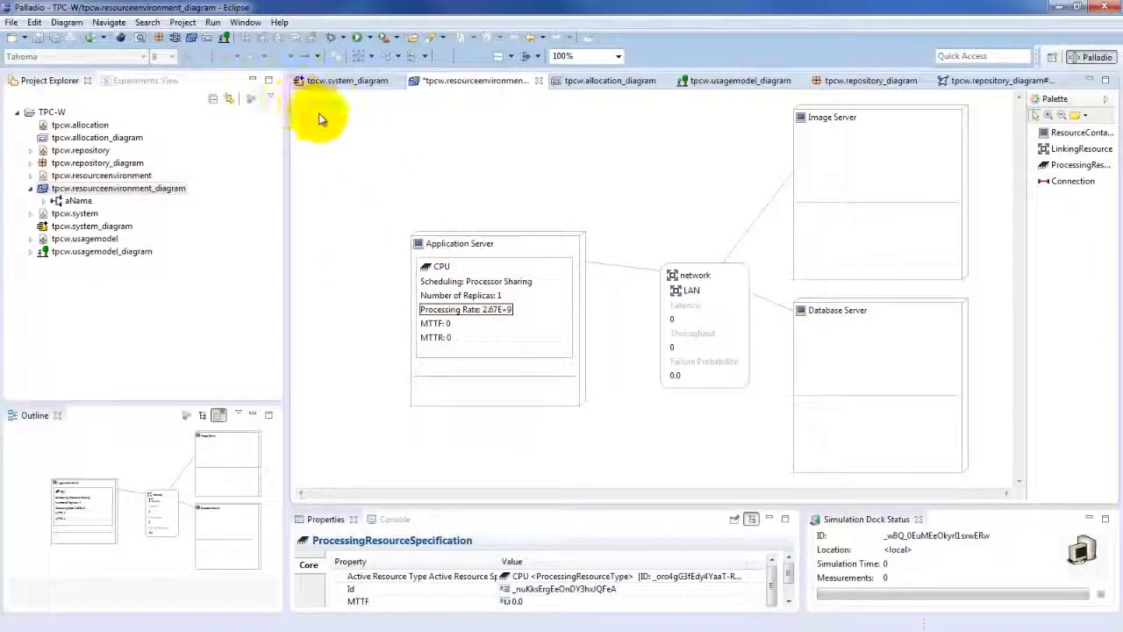
pyautogui.hotkey('ctrl', 's')
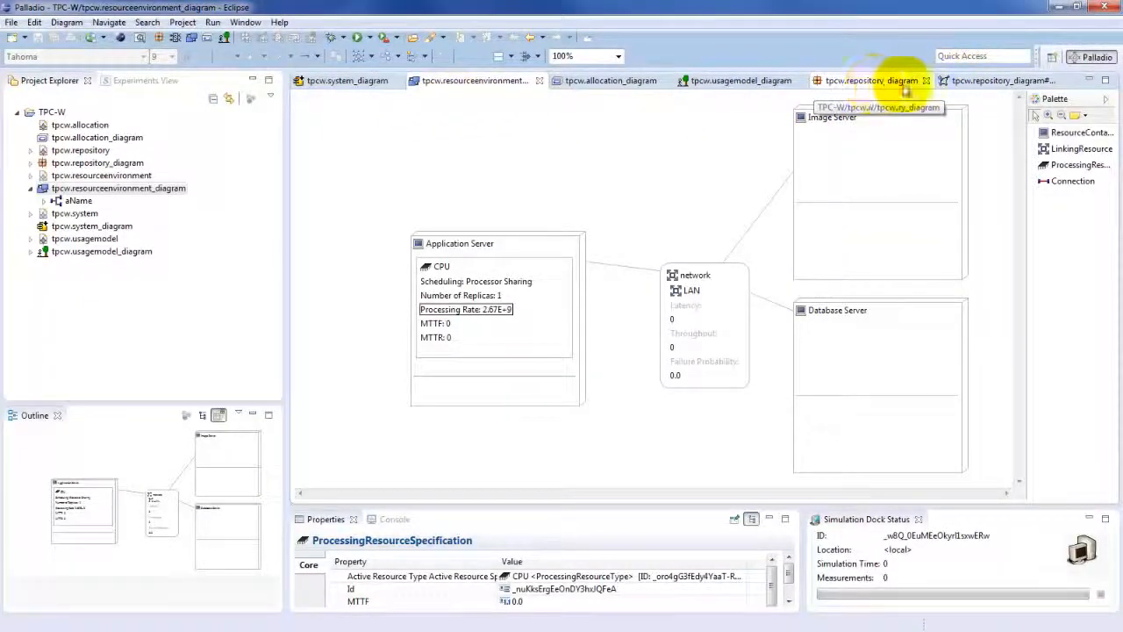
# In the printHello SEFF diagram, multiply the createString action's CPU demand by prefixing its DoublePDF expression with 2.67E+9*
pyautogui.click(965, 80)
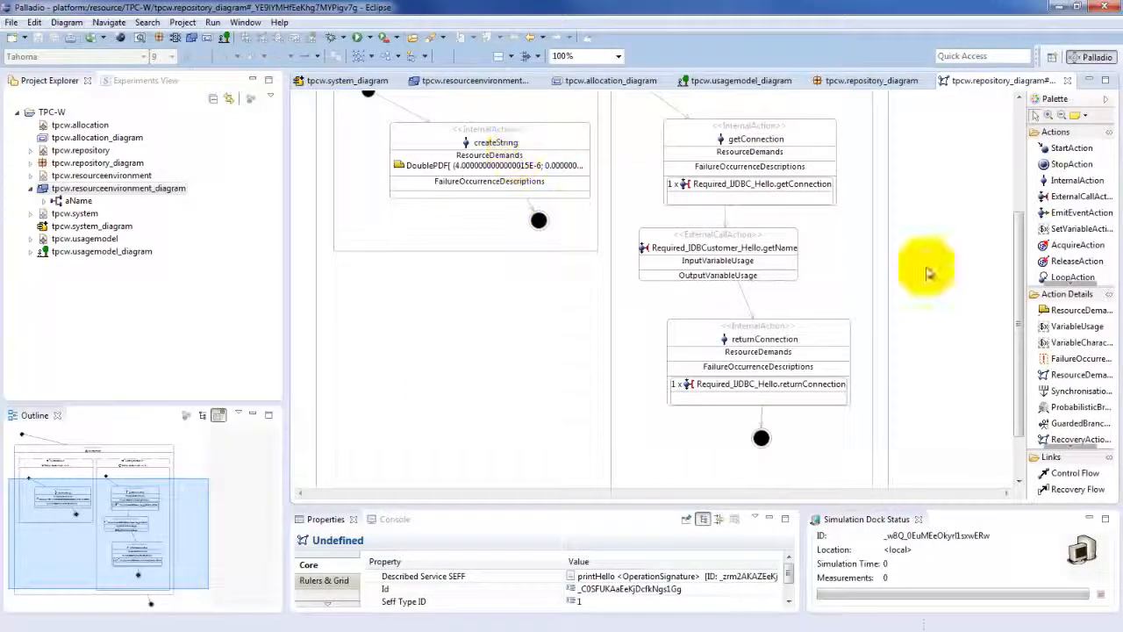
pyautogui.moveTo(1018, 252); pyautogui.dragTo(1018, 215)
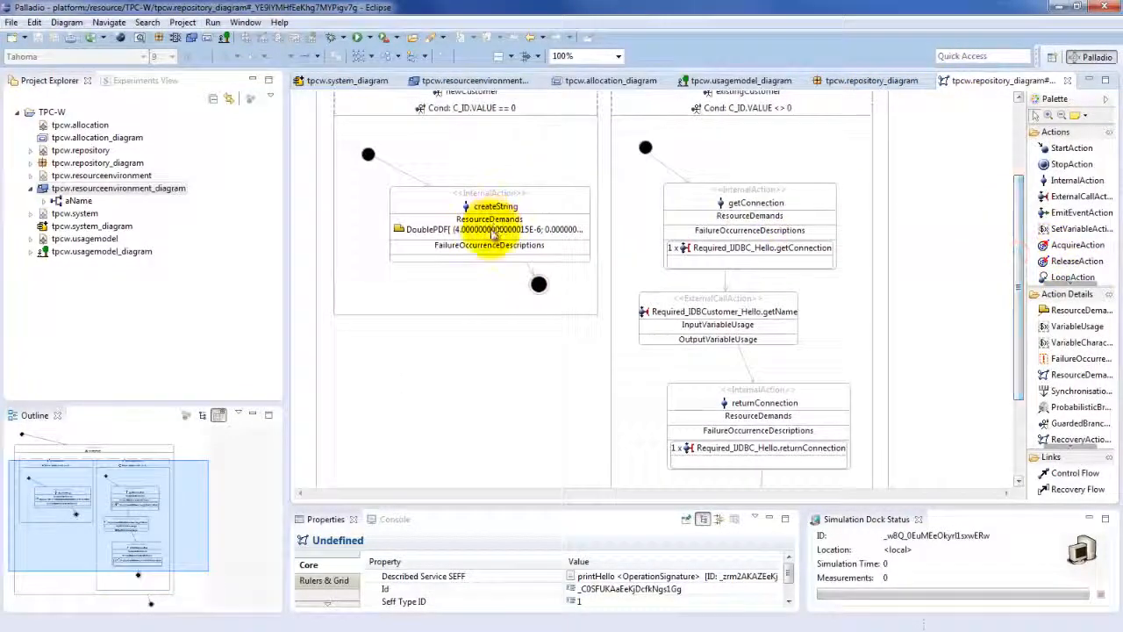
pyautogui.doubleClick(493, 231)
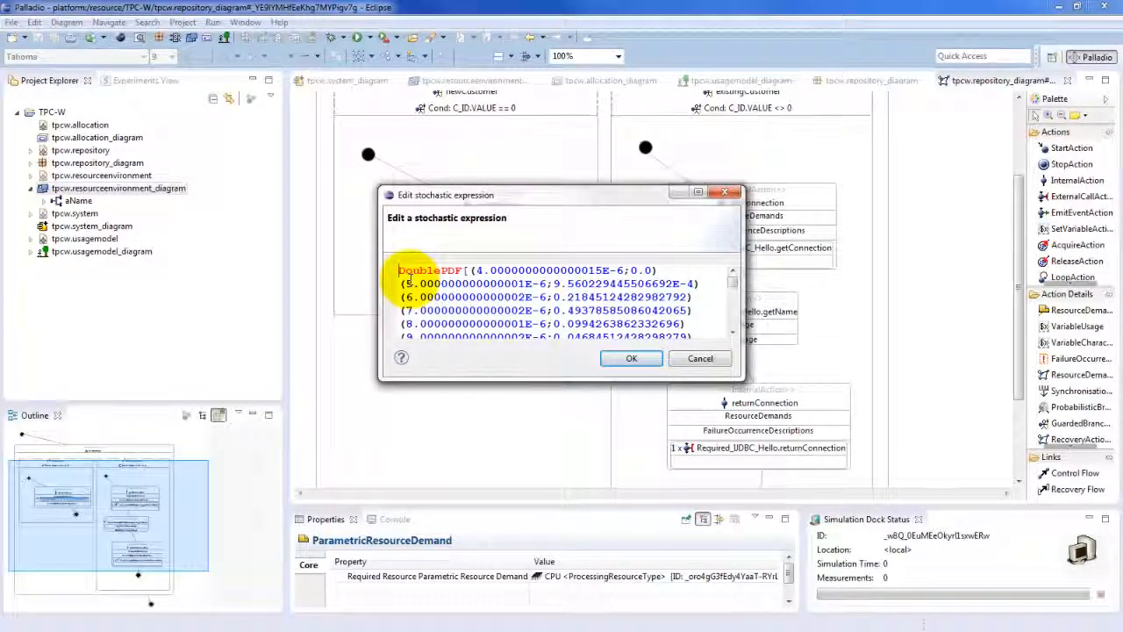
pyautogui.write('2.')
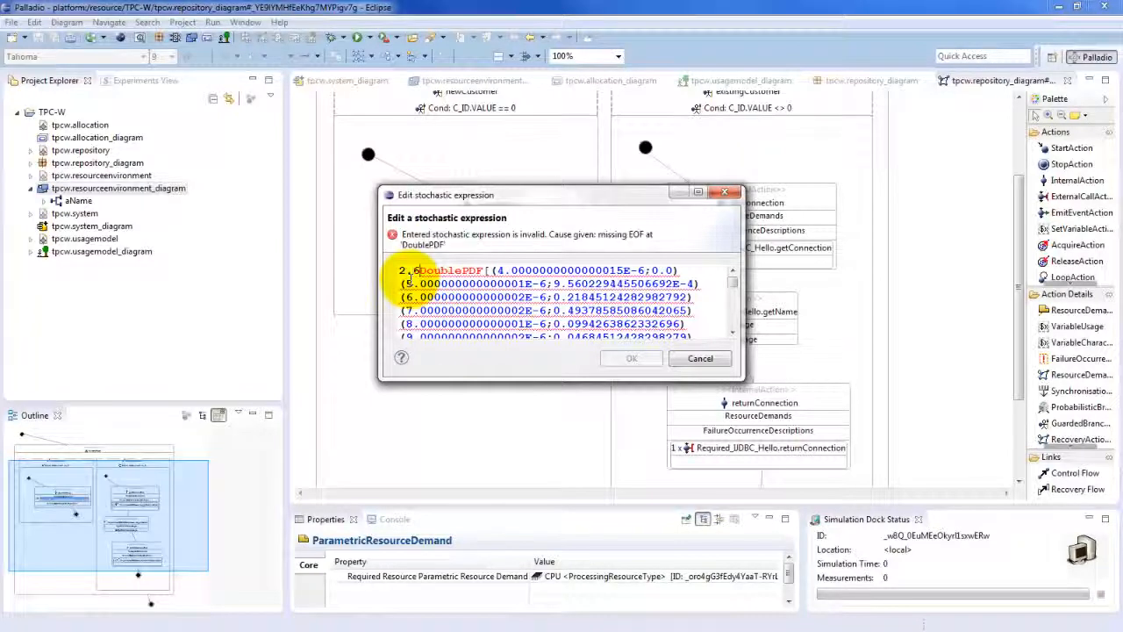
pyautogui.write('67')
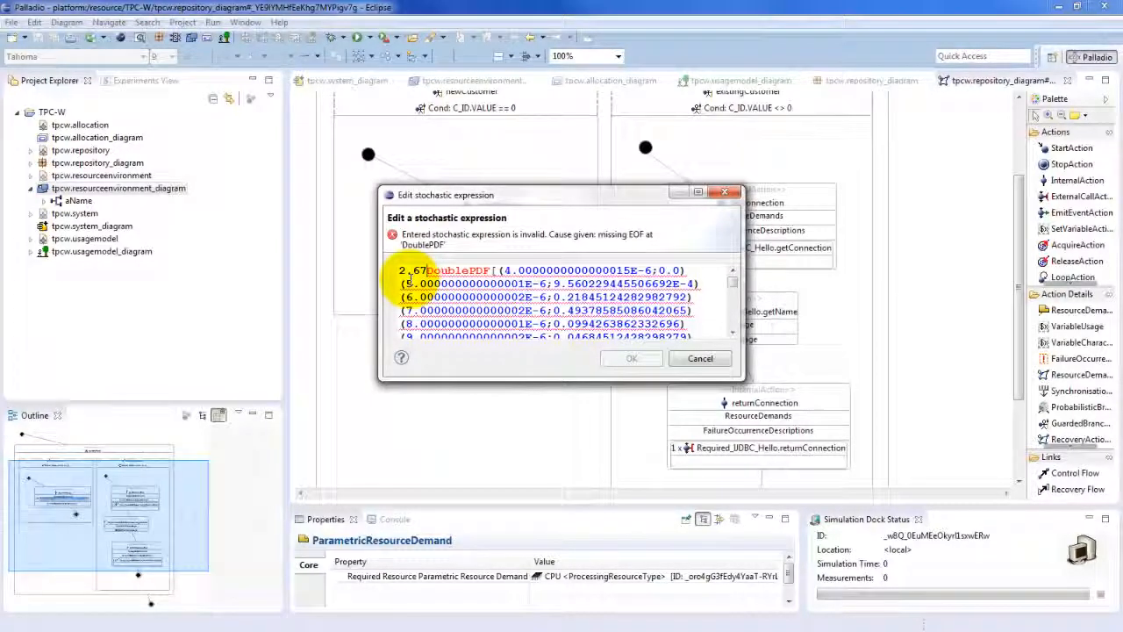
pyautogui.write('E')
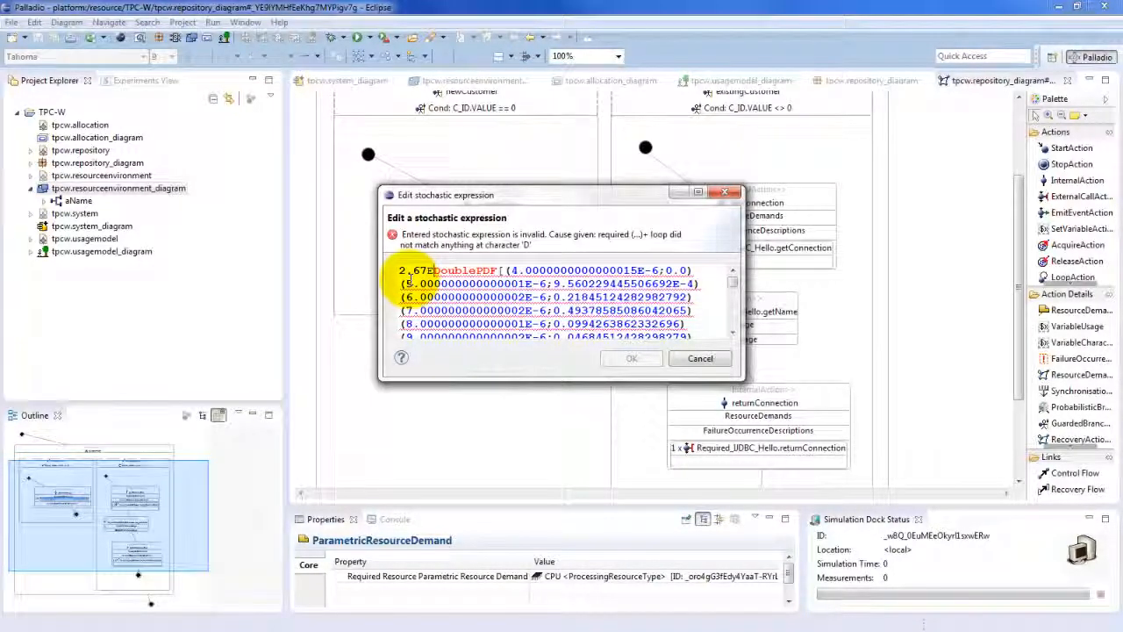
pyautogui.write('+9')
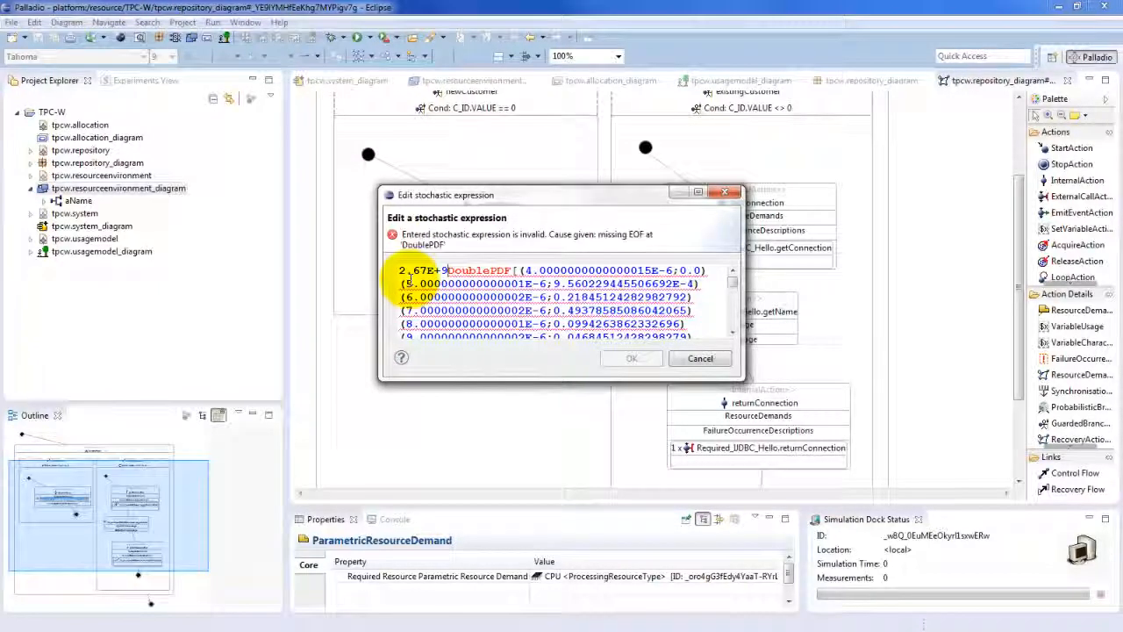
pyautogui.write('*')
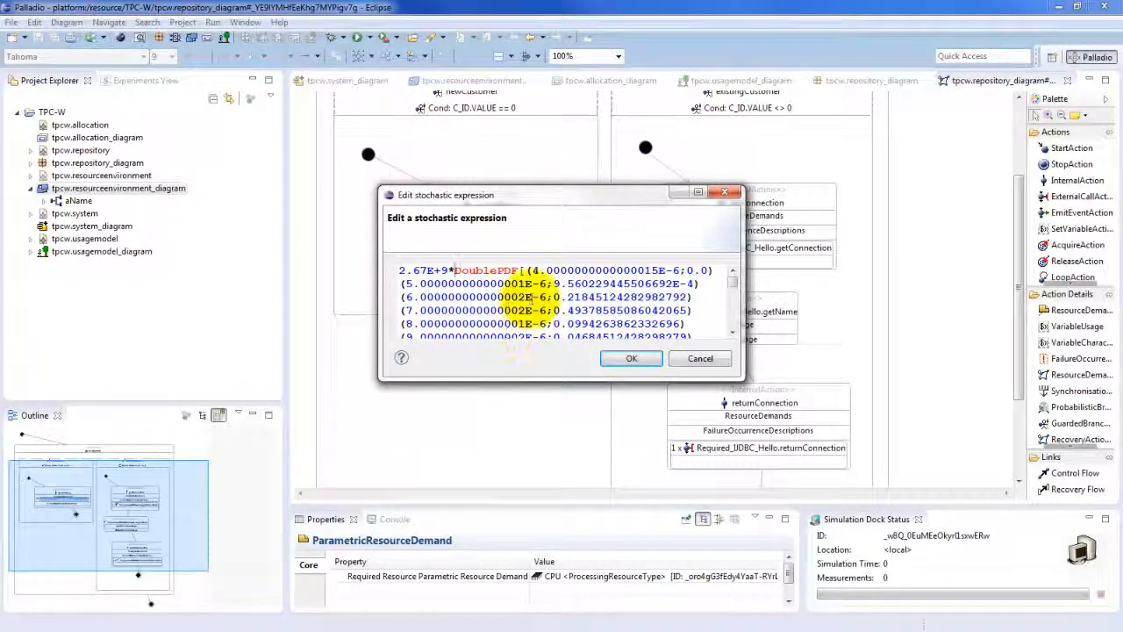
pyautogui.click(643, 358)
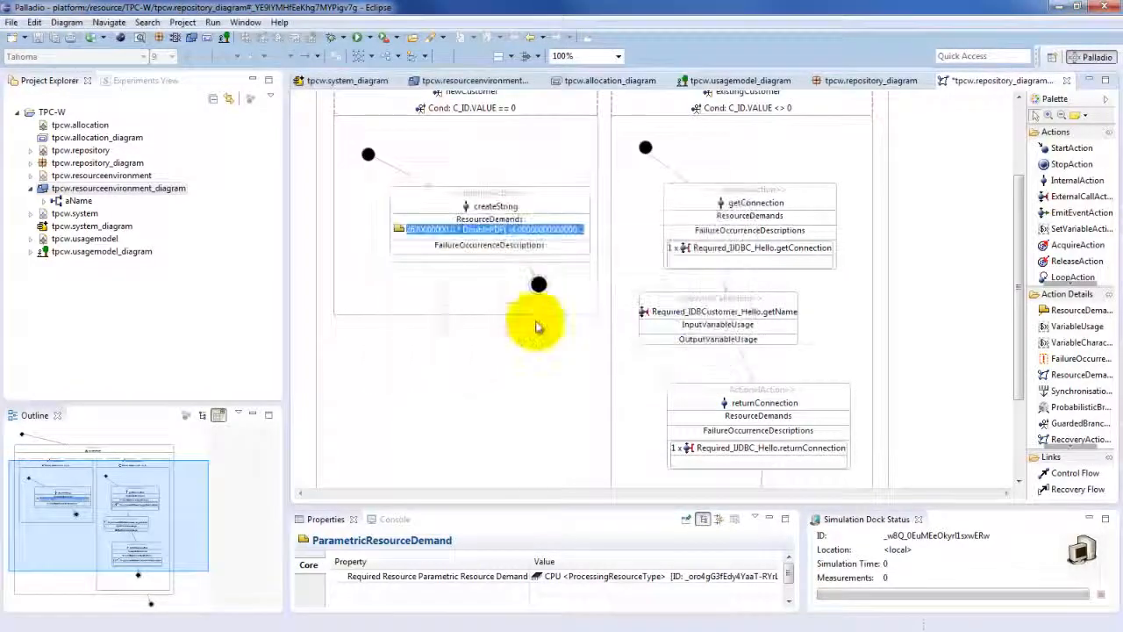